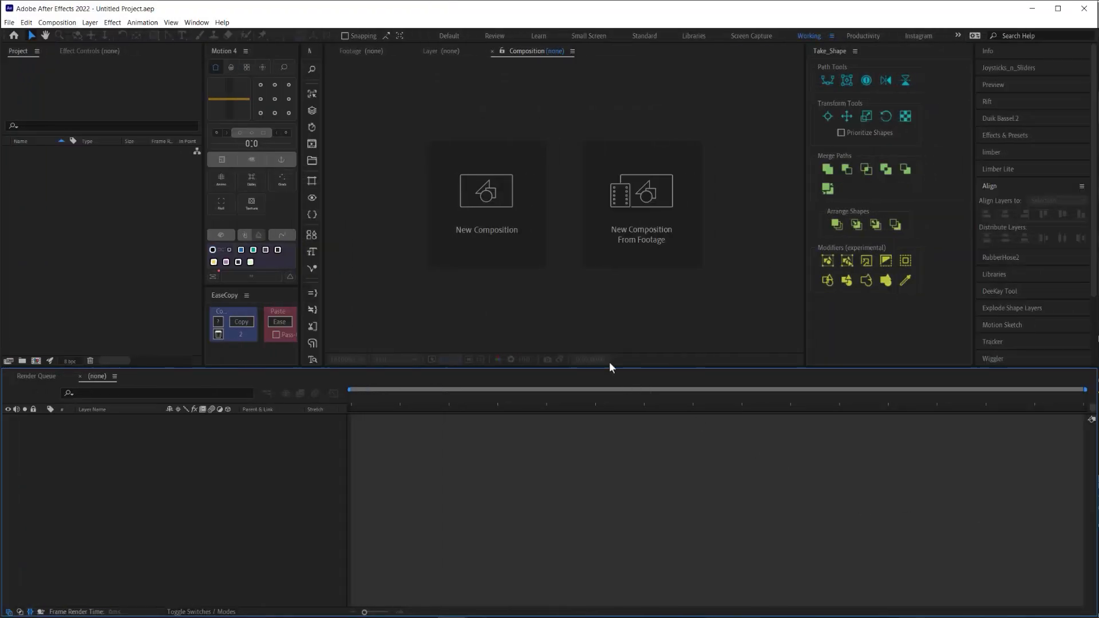
Create a 1920 × 1080 composition at 12 fps with a duration of 30 seconds
click(484, 210)
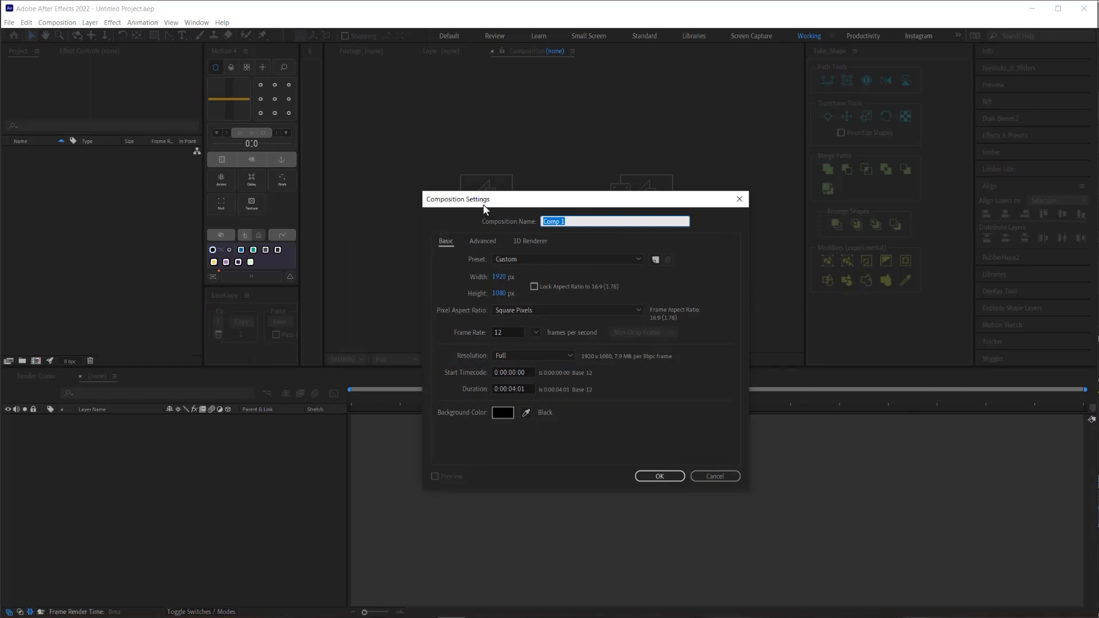
double_click(522, 389)
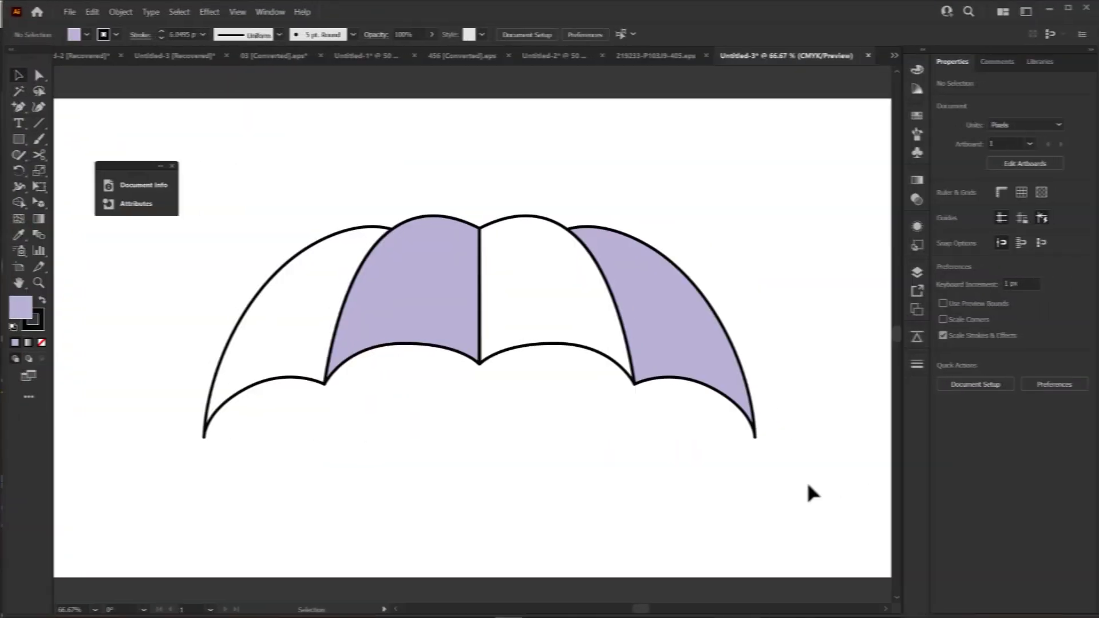
Switch to Illustrator, select the whole umbrella canopy artwork and transfer it to the After Effects composition
drag(806, 486, 172, 225)
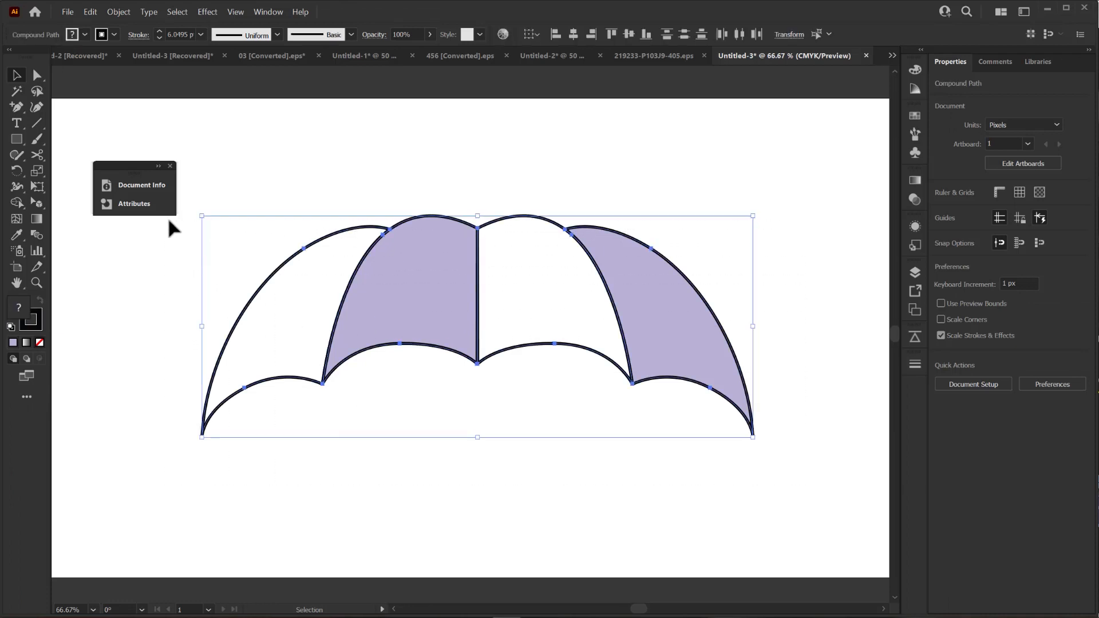
click(915, 338)
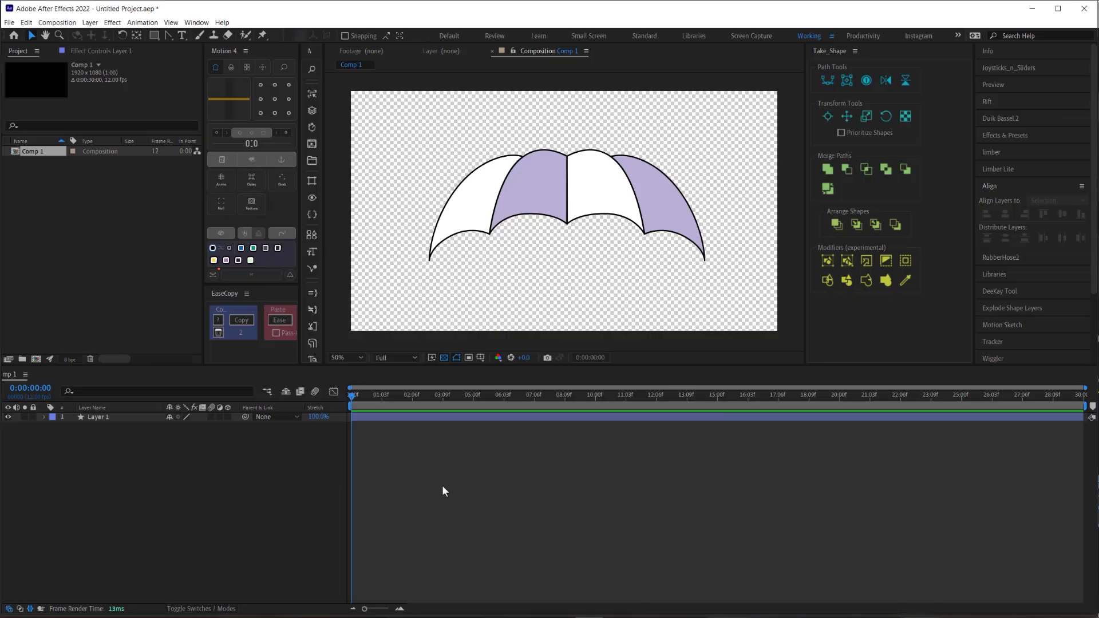
Add Path keyframes at 0:00:00:00 to all four umbrella panels in Layer 1 and show only the keyframed properties
click(442, 485)
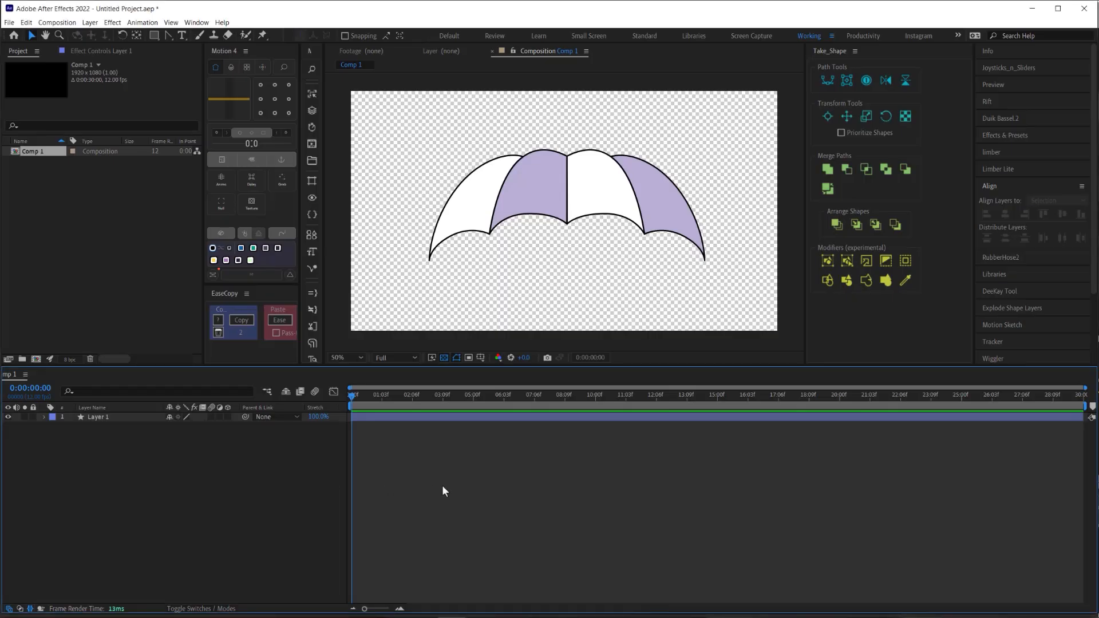
click(455, 417)
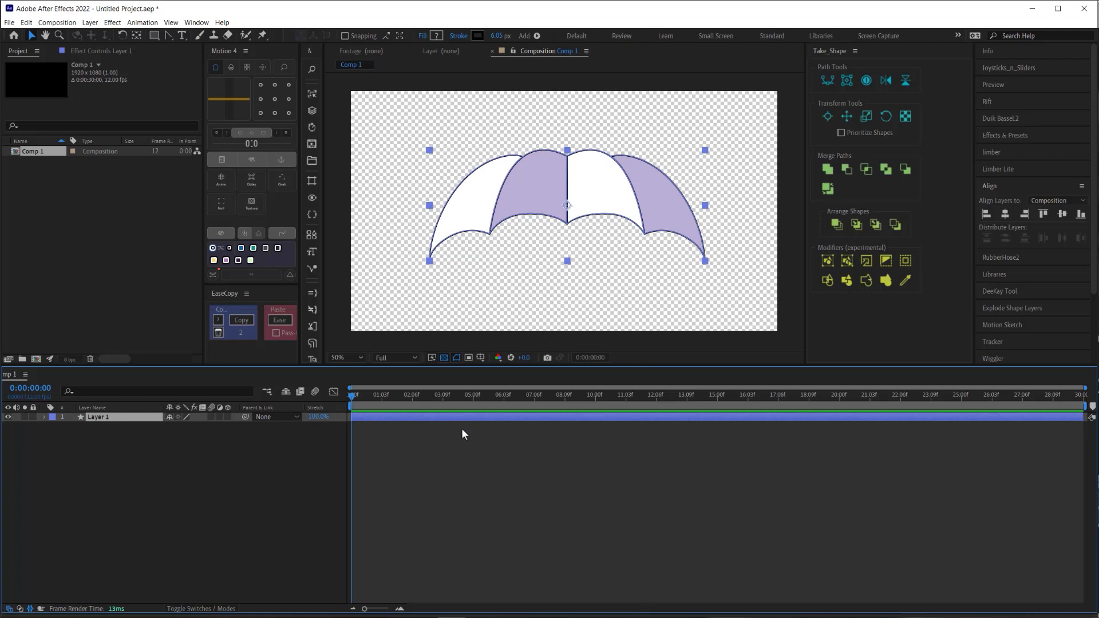
double_click(487, 232)
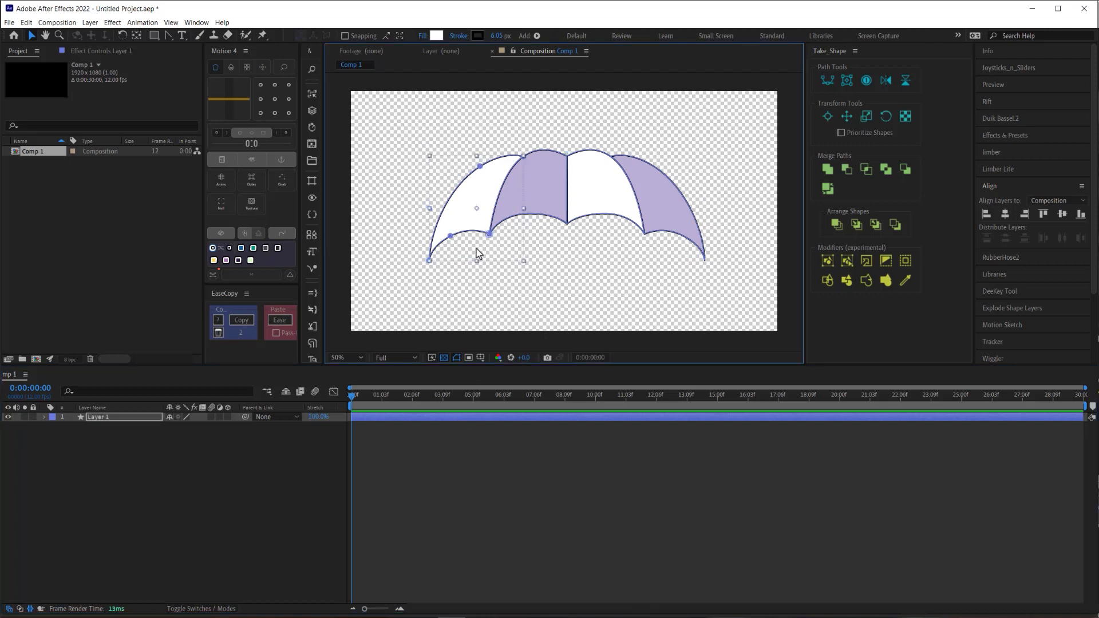
double_click(455, 239)
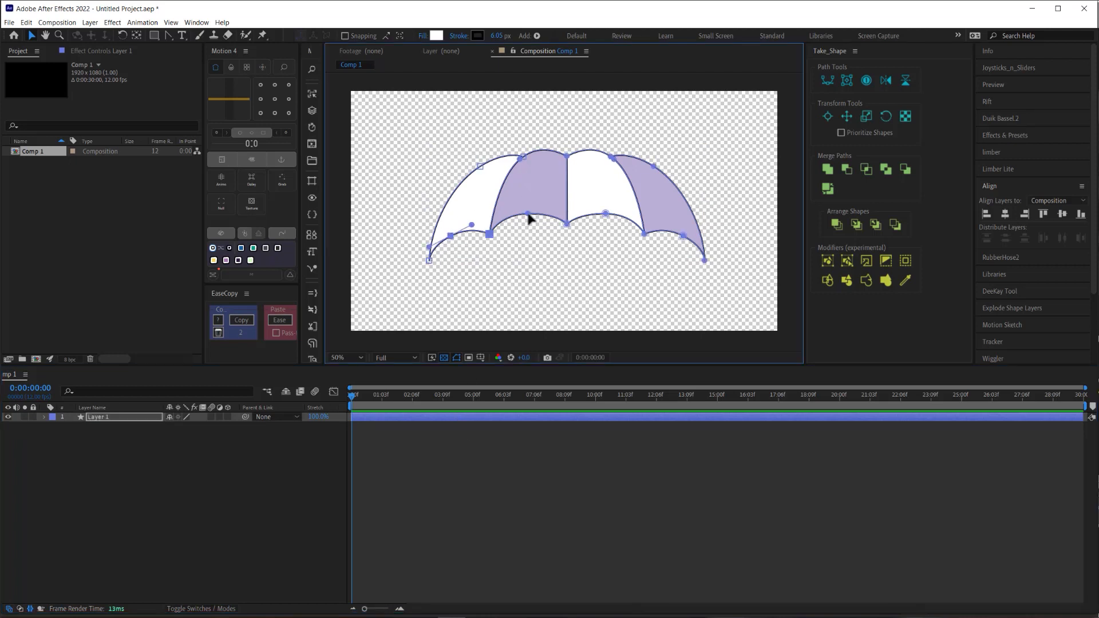
click(683, 236)
key(s)
key(s)
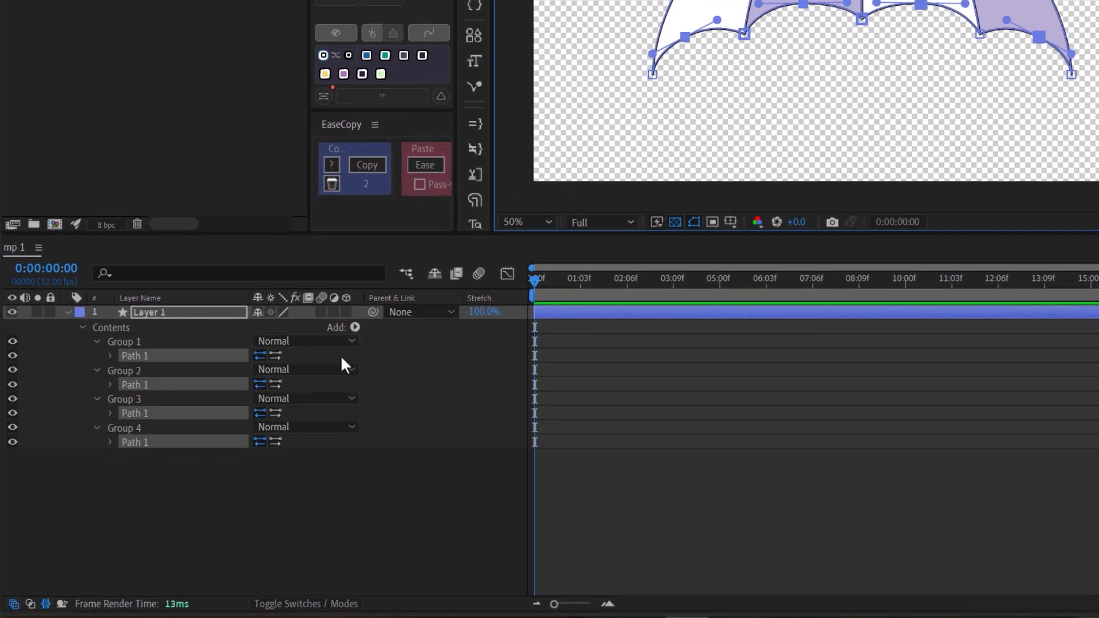
click(111, 355)
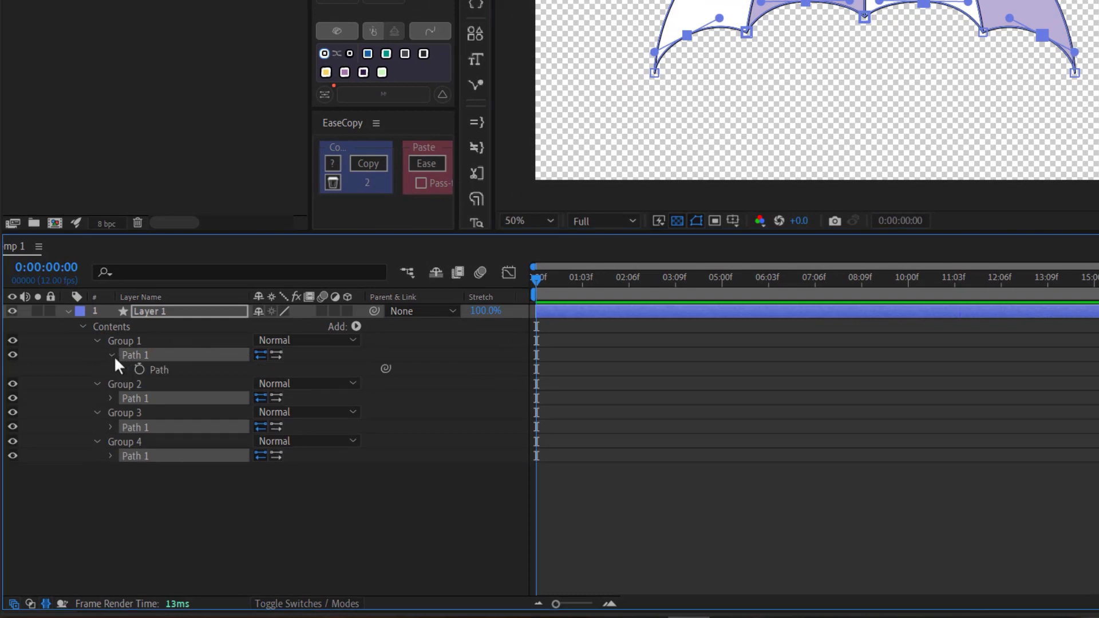
click(139, 369)
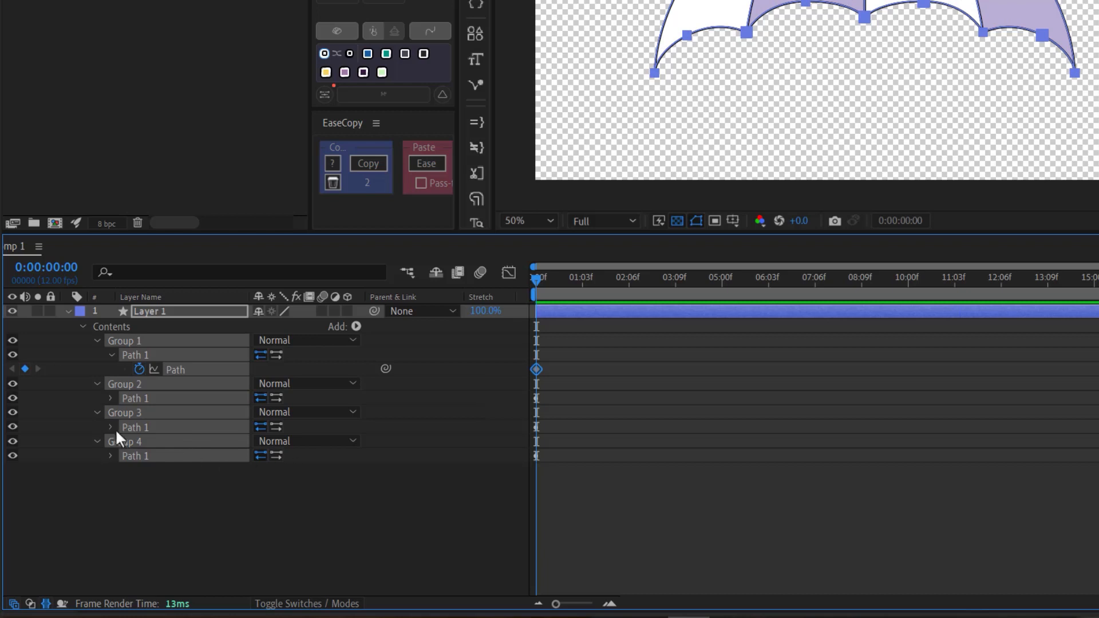
key(u)
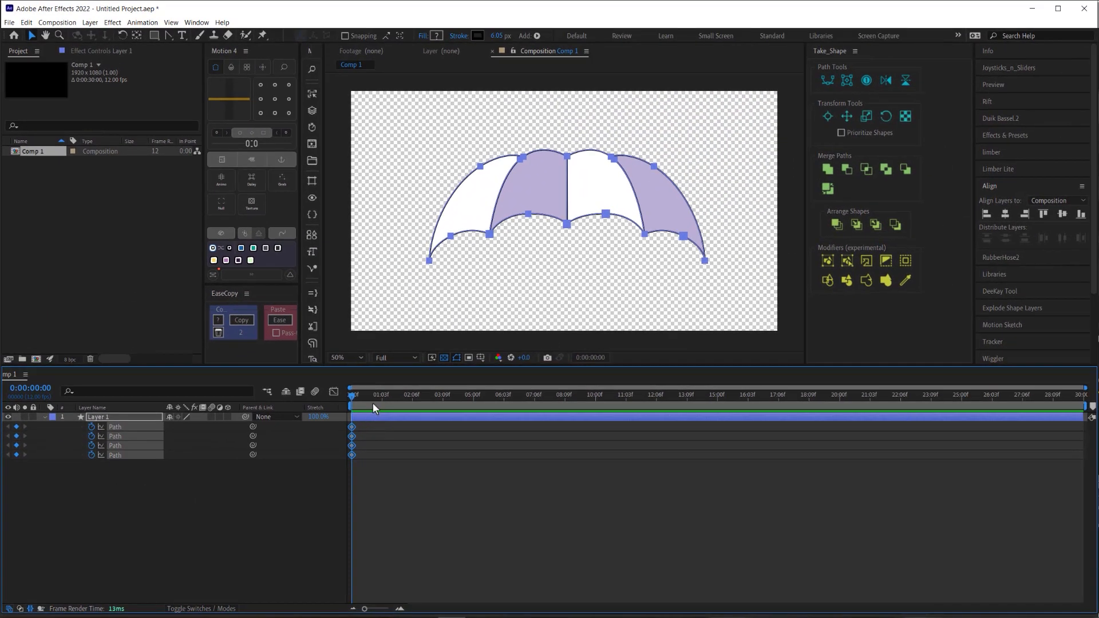
Collapse the panel groups in Layer 1 and move the far-right purple panel's Group 2 above Group 1
click(393, 486)
click(44, 417)
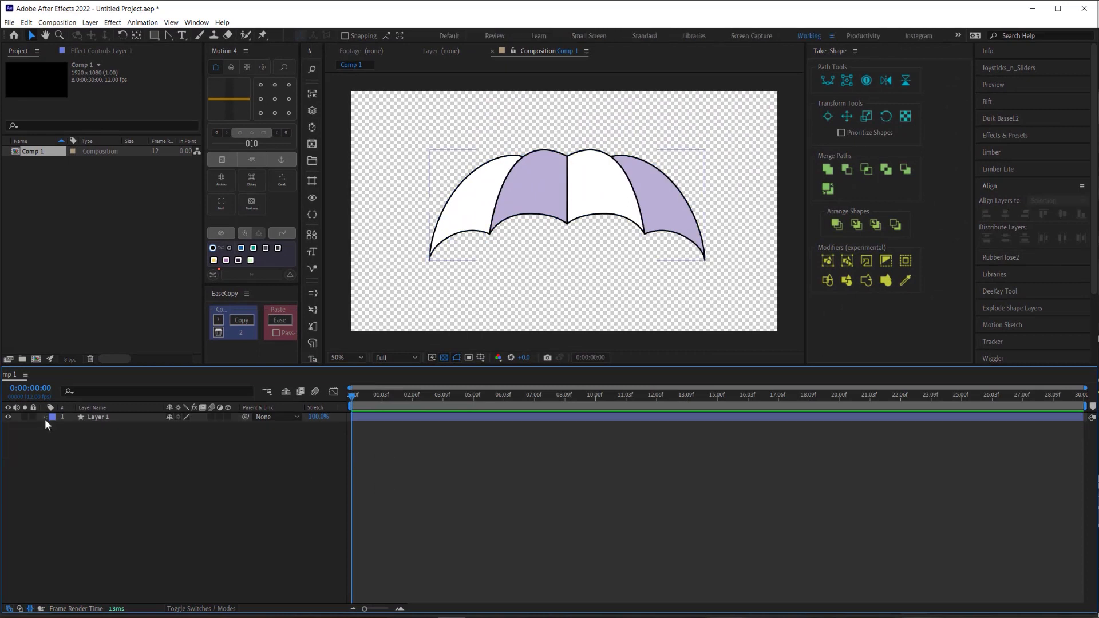
click(45, 417)
click(63, 436)
click(63, 446)
click(63, 455)
click(63, 465)
click(79, 445)
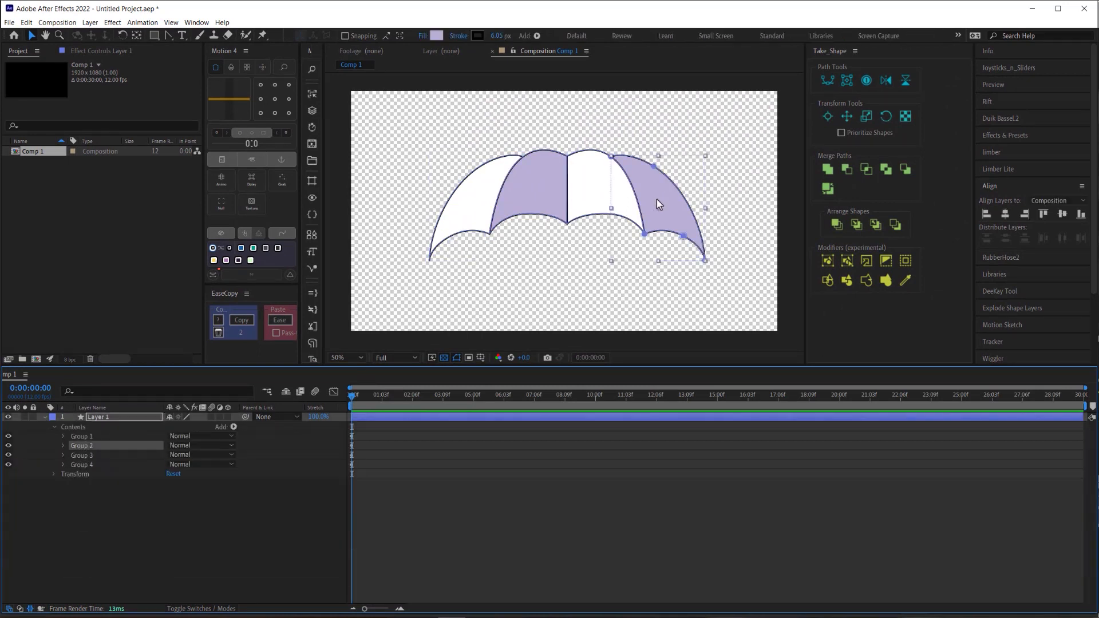
drag(87, 446, 88, 435)
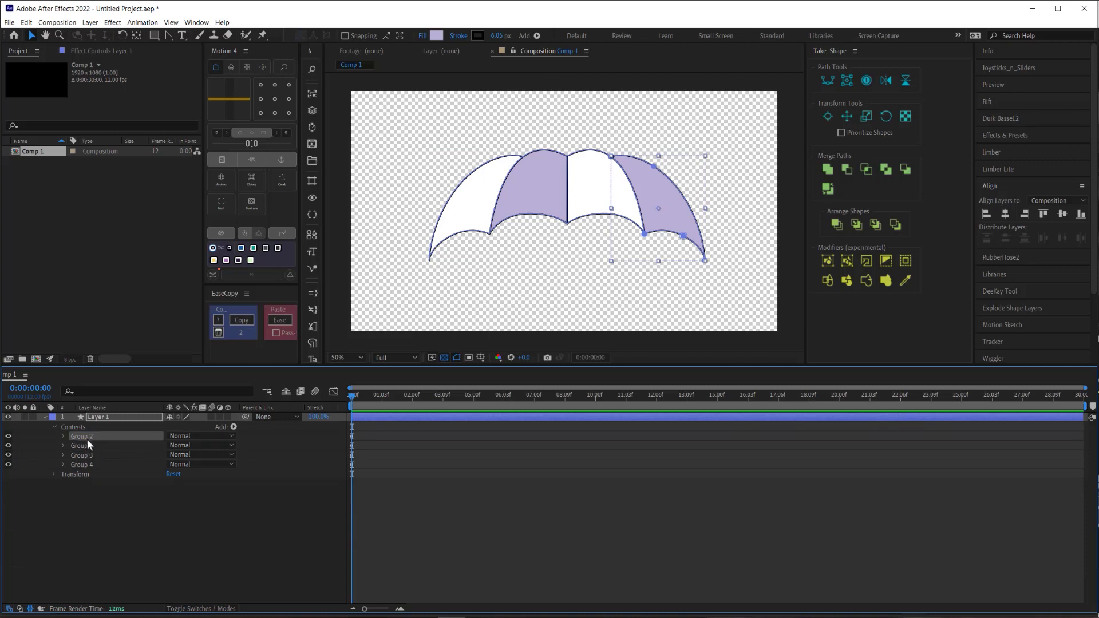
click(84, 446)
click(83, 456)
click(83, 465)
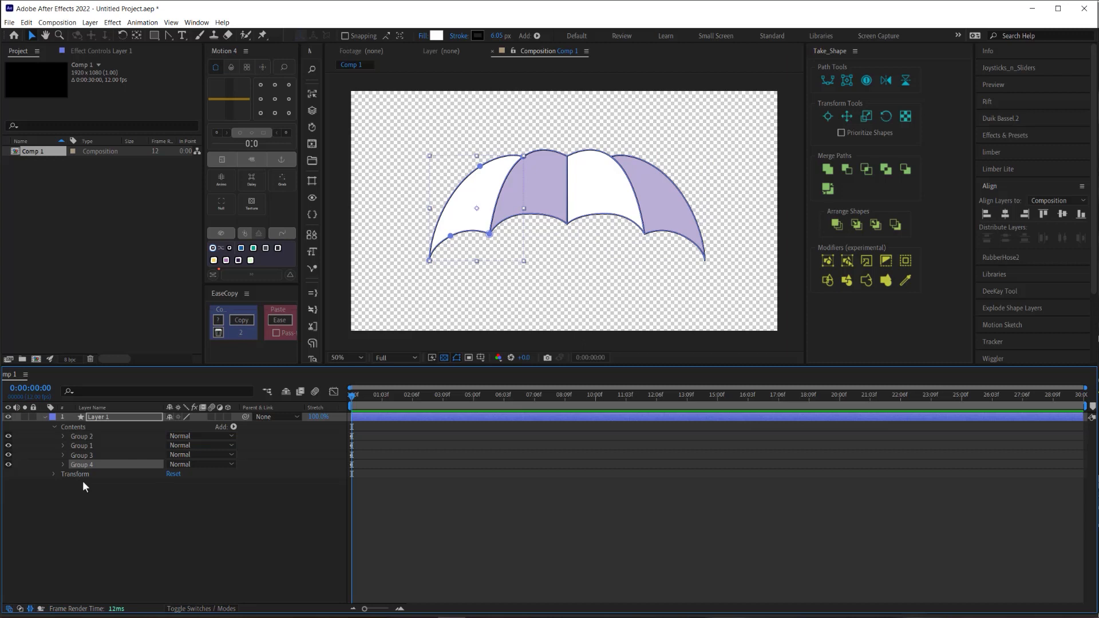
Set the midpoint of the far-left white panel's lower edge as its path's first vertex
key(u)
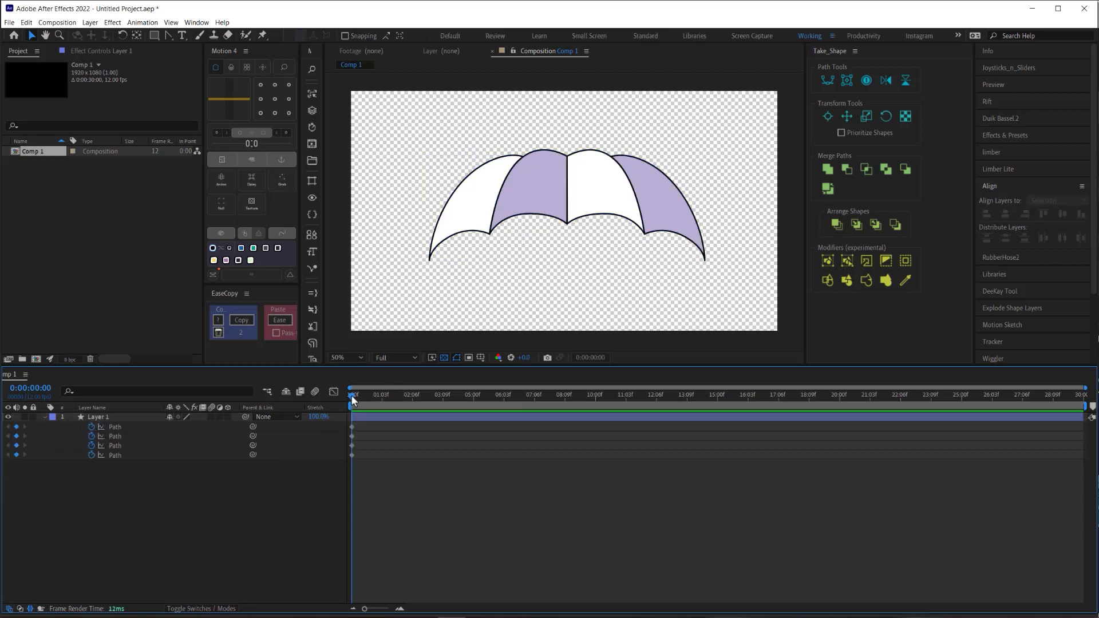
click(122, 417)
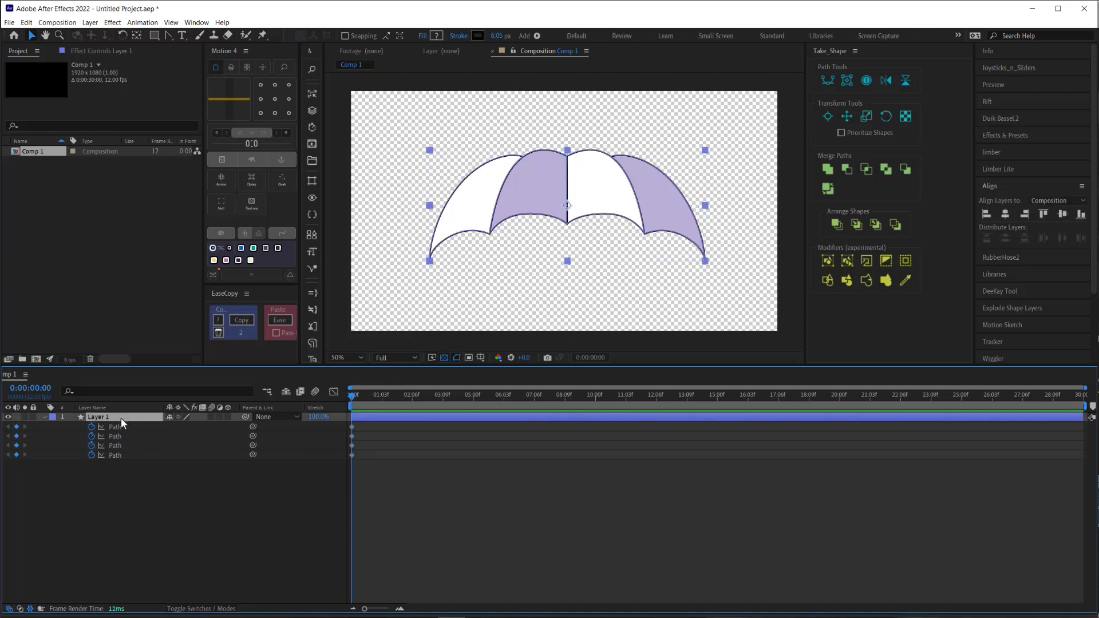
click(113, 428)
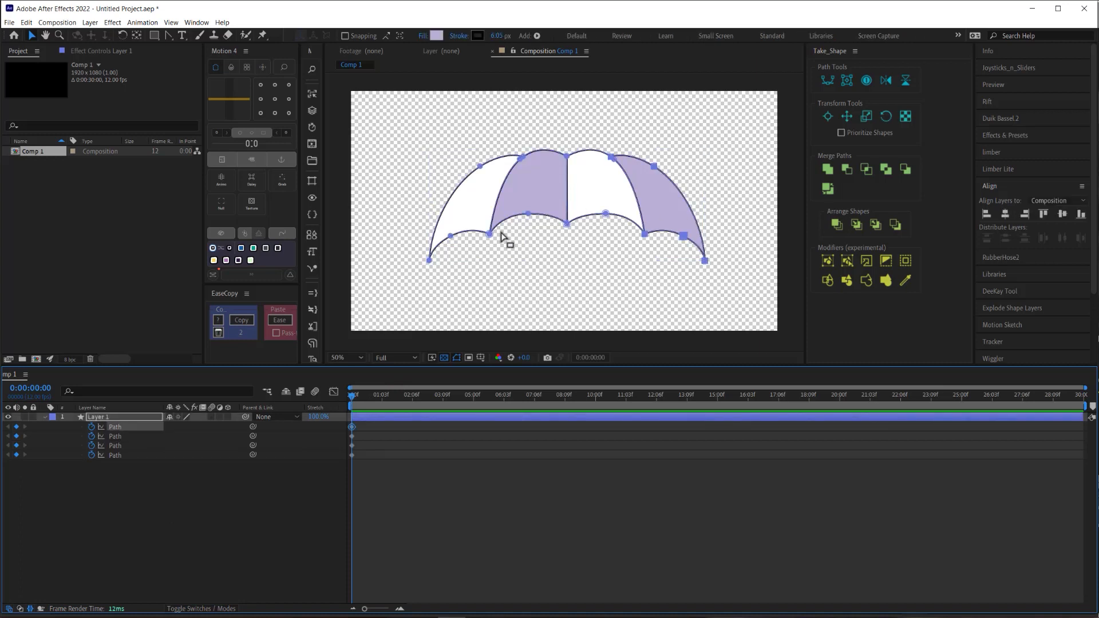
right_click(451, 237)
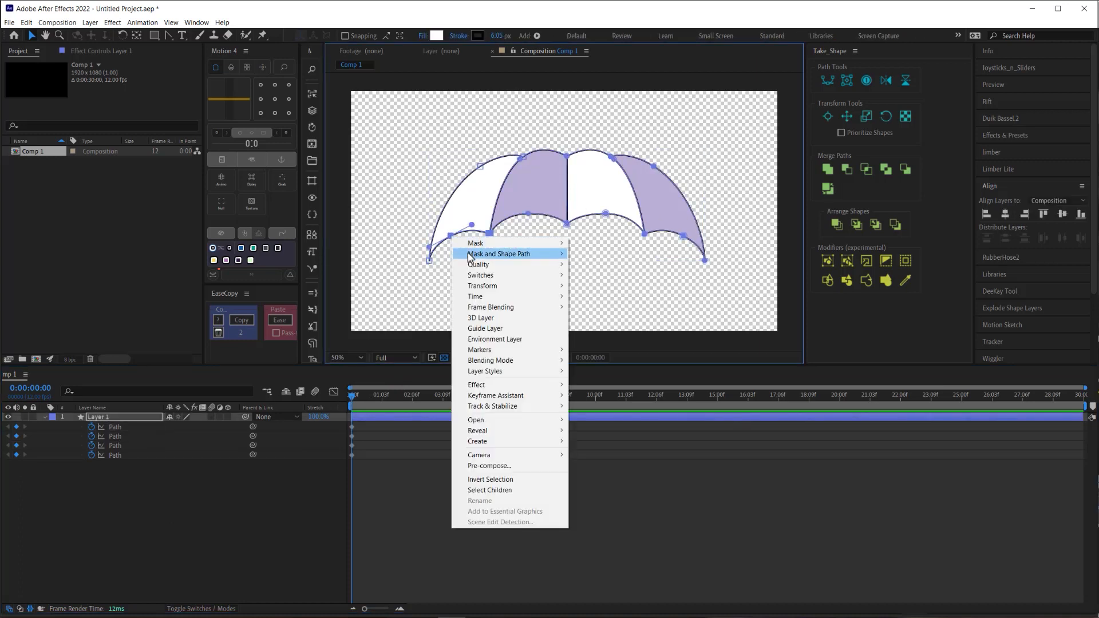
mouse_move(469, 256)
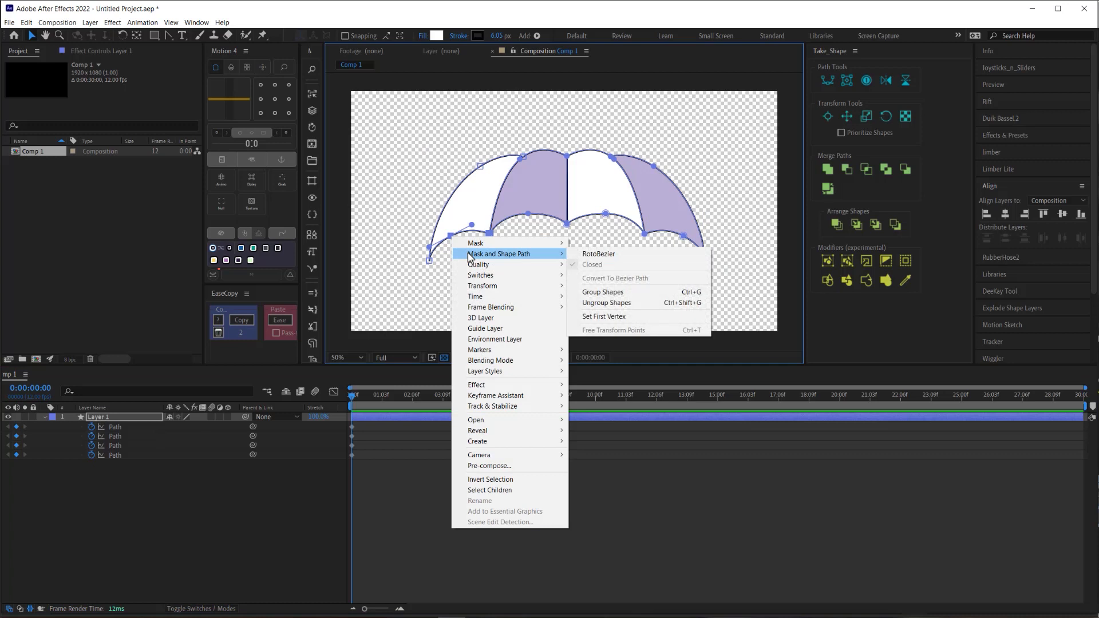
click(608, 323)
Set the midpoint of the left purple panel's lower edge as its path's first vertex
click(529, 216)
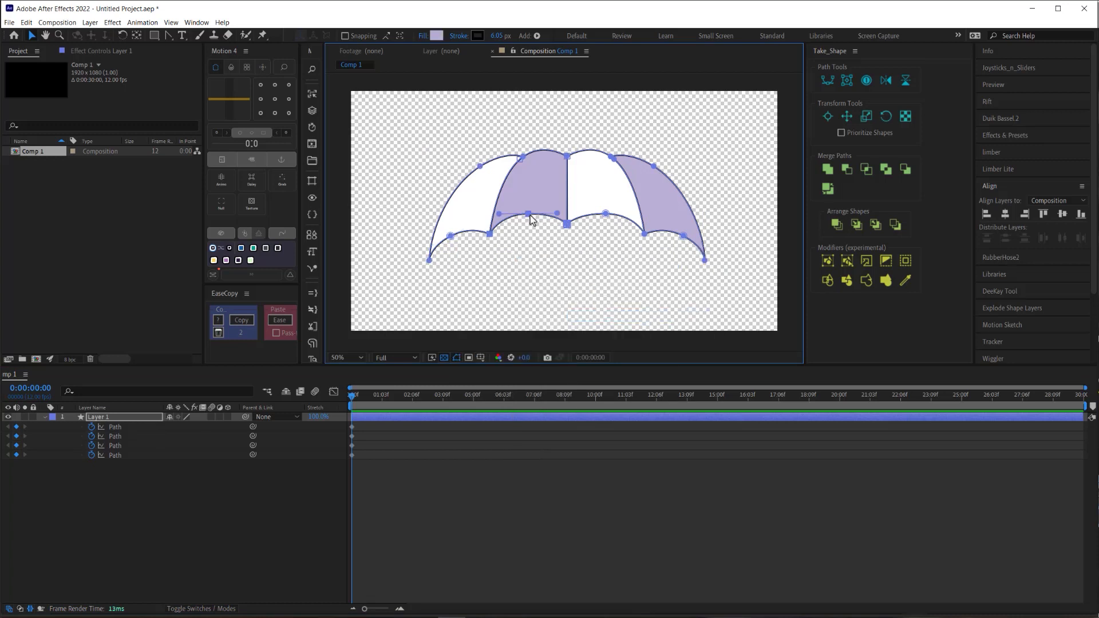
right_click(530, 215)
mouse_move(607, 232)
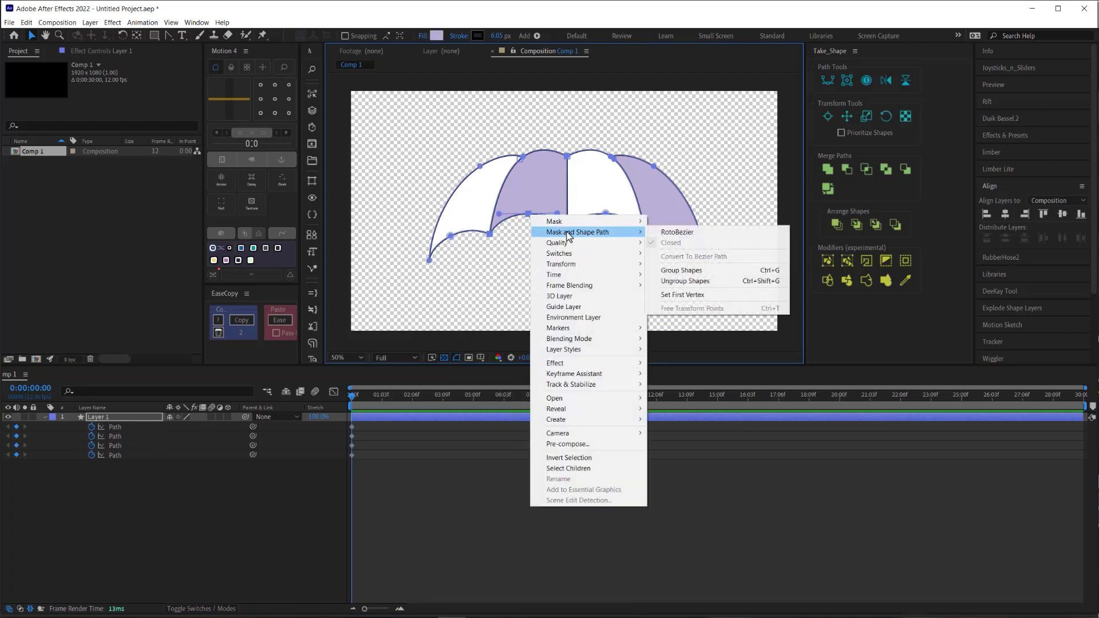
click(673, 295)
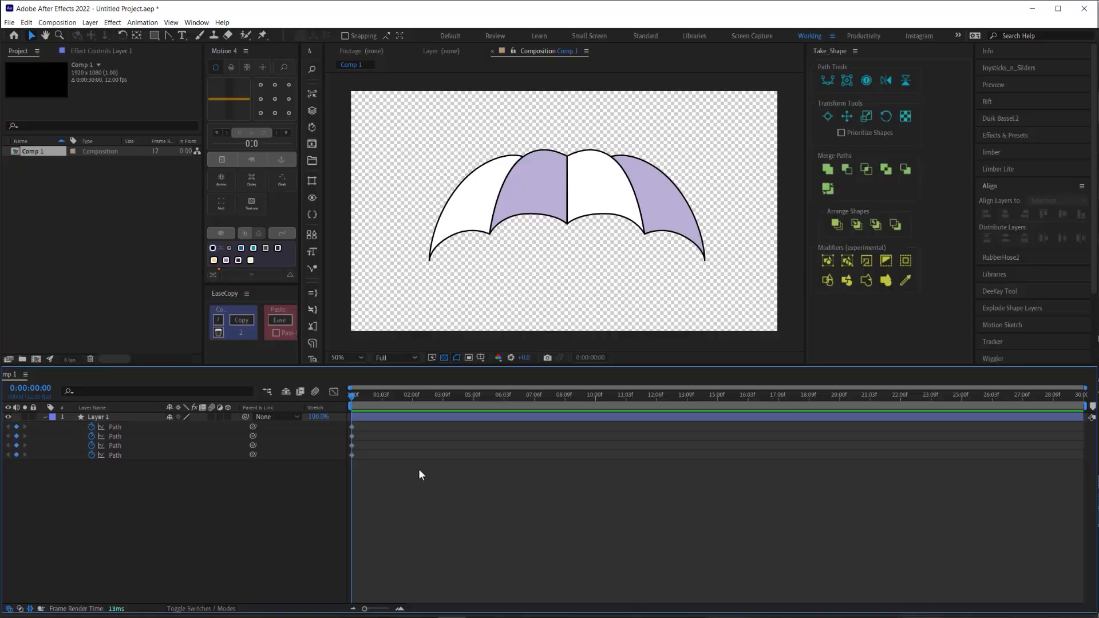
At 0:00:15:00, paste the right white panel's Path keyframe onto the far-right purple panel's path
click(399, 418)
drag(353, 399, 720, 416)
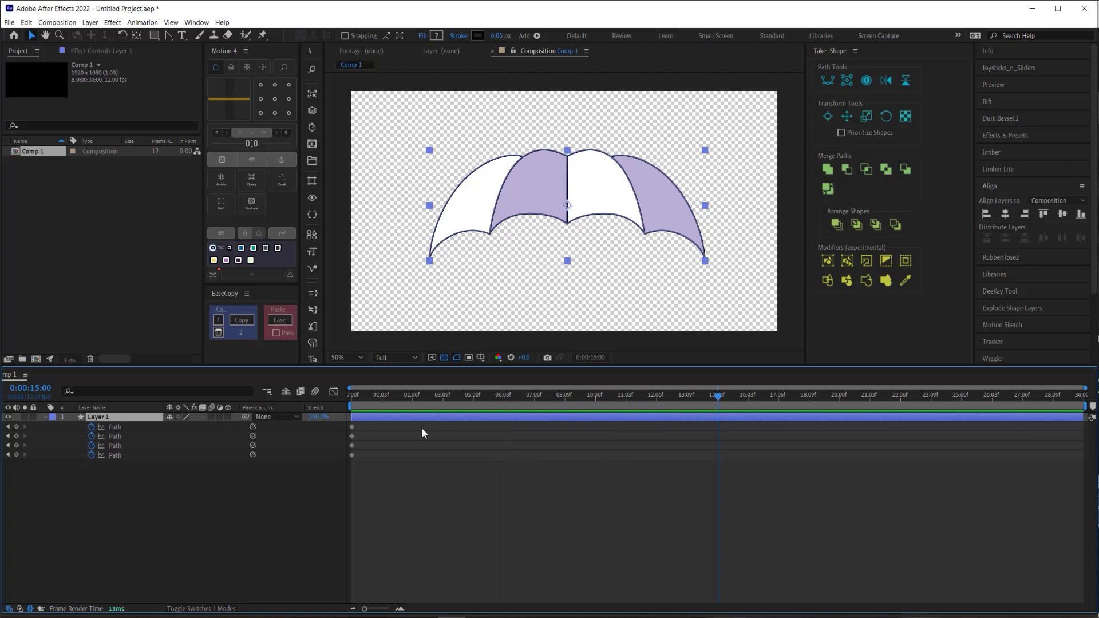
click(352, 436)
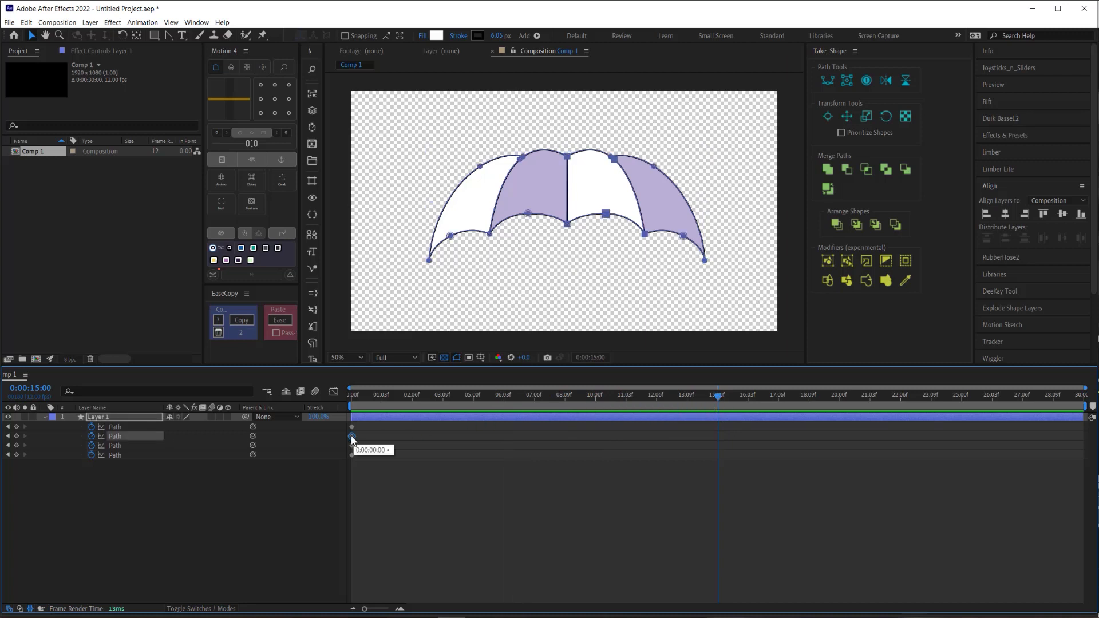
click(352, 428)
key(ctrl+v)
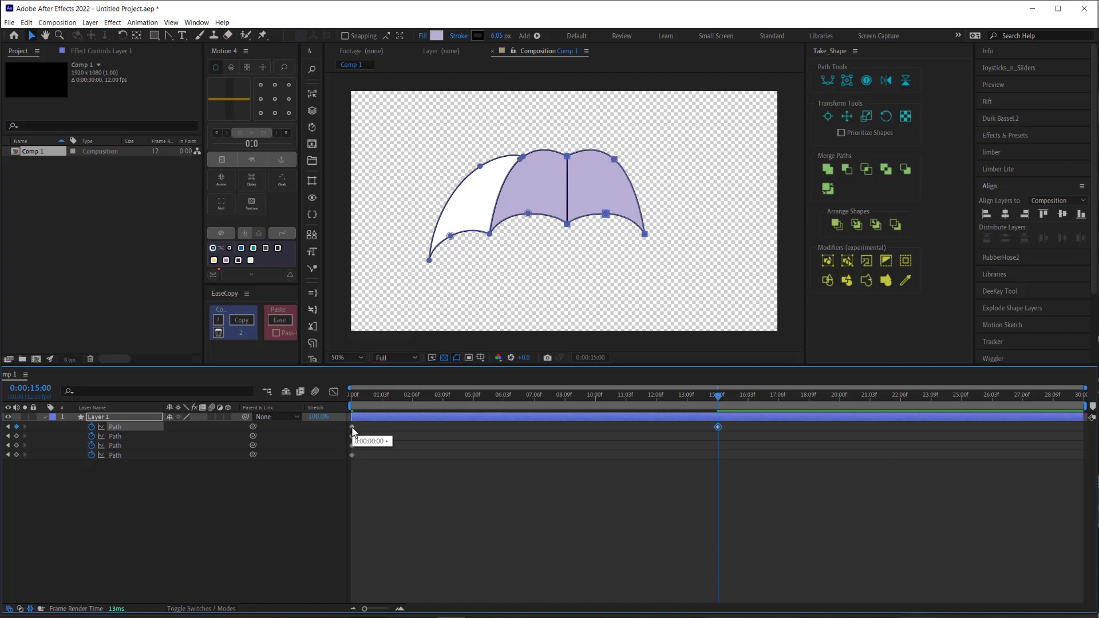
At 0:00:15:00, paste the left purple panel's path onto the right white panel, and the far-left white panel's path onto the left purple panel
click(352, 446)
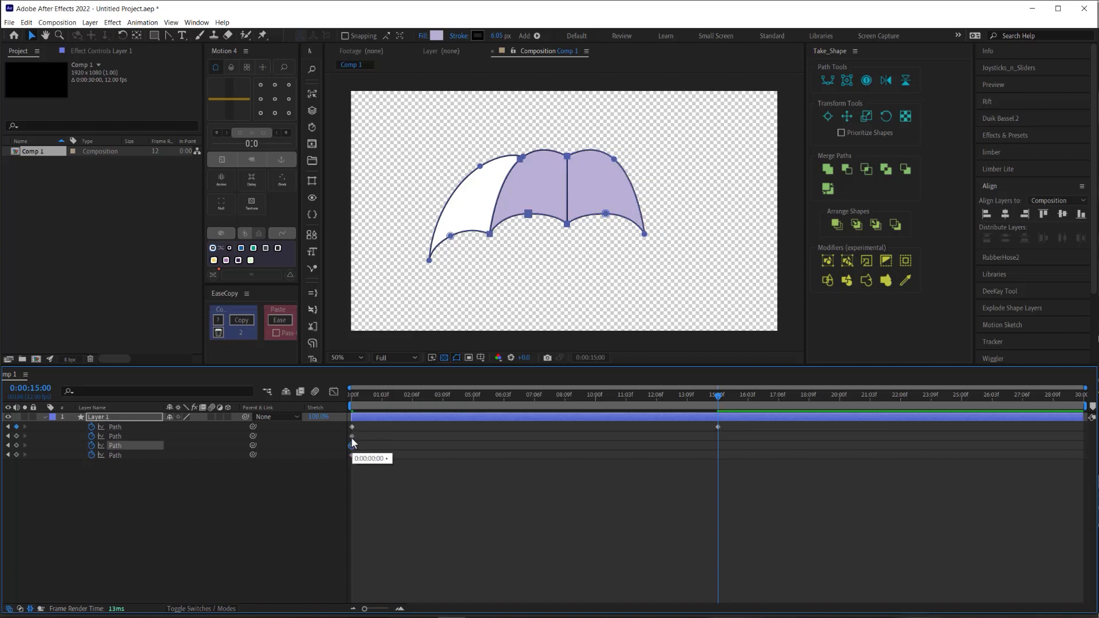
click(352, 437)
key(ctrl+v)
click(352, 455)
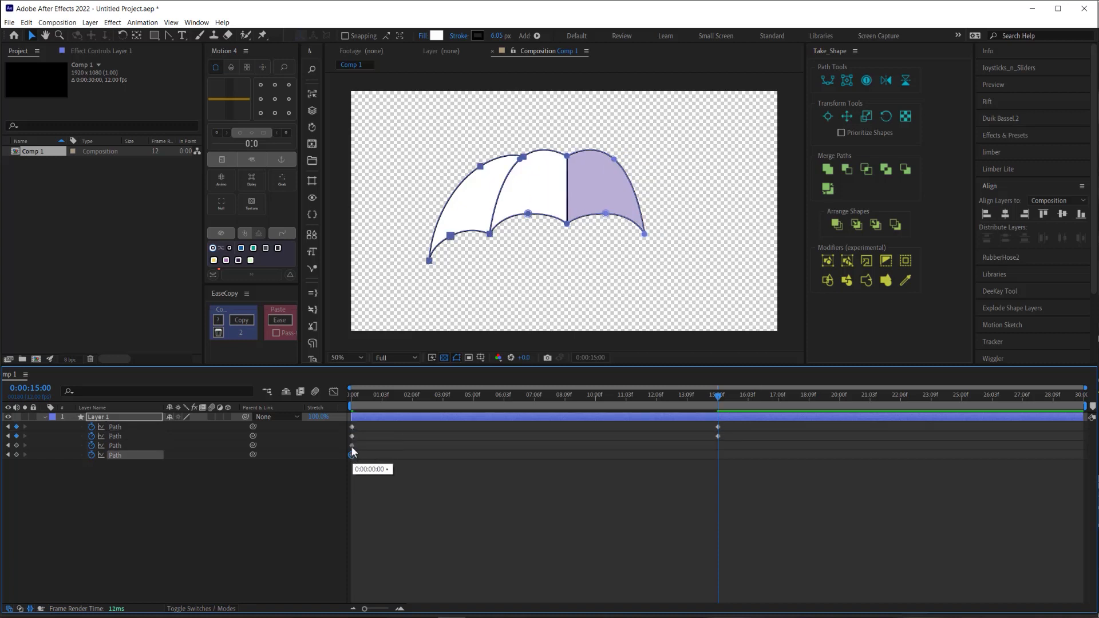
click(352, 446)
key(ctrl+v)
click(462, 468)
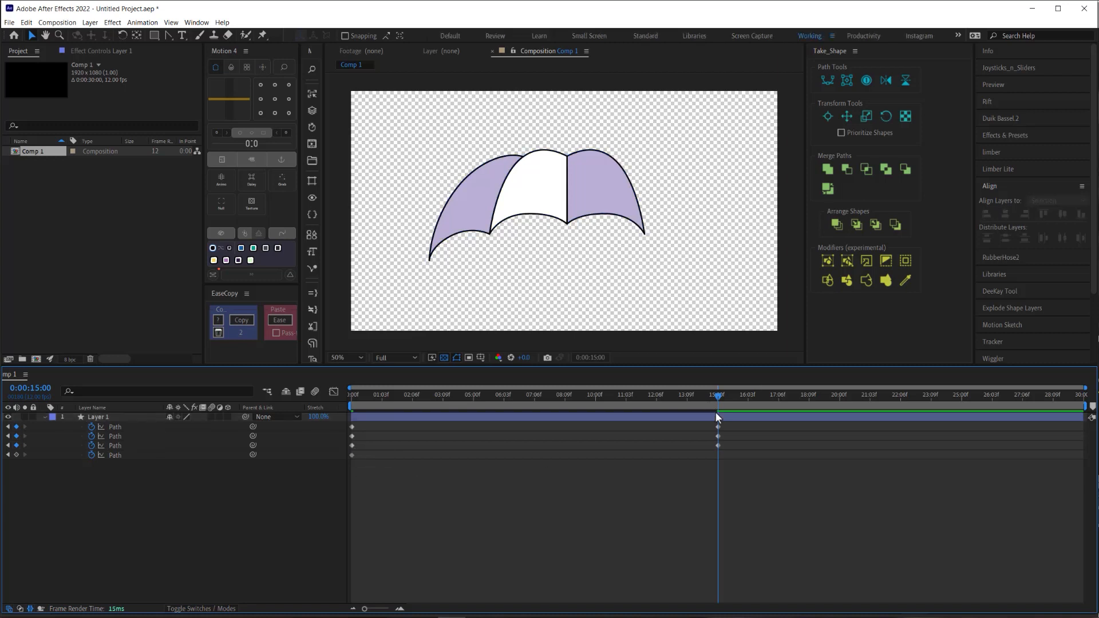
Scrub the composition between 0:00:08:07 and 0:00:15:00 to check how the panels shift
click(352, 455)
drag(719, 405, 561, 402)
click(632, 475)
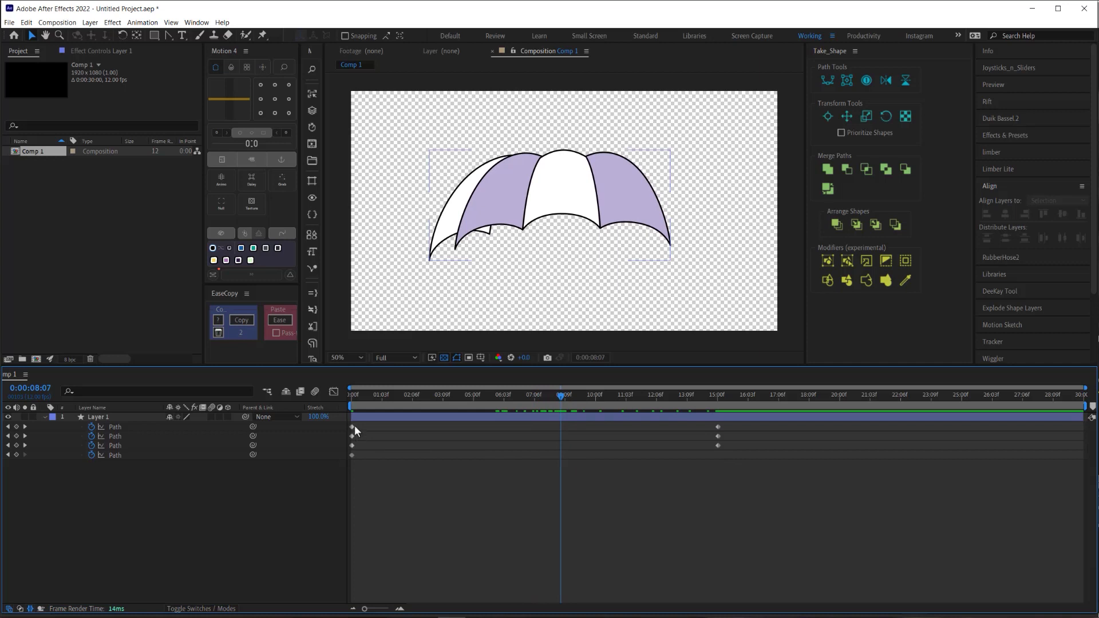
drag(597, 398, 718, 398)
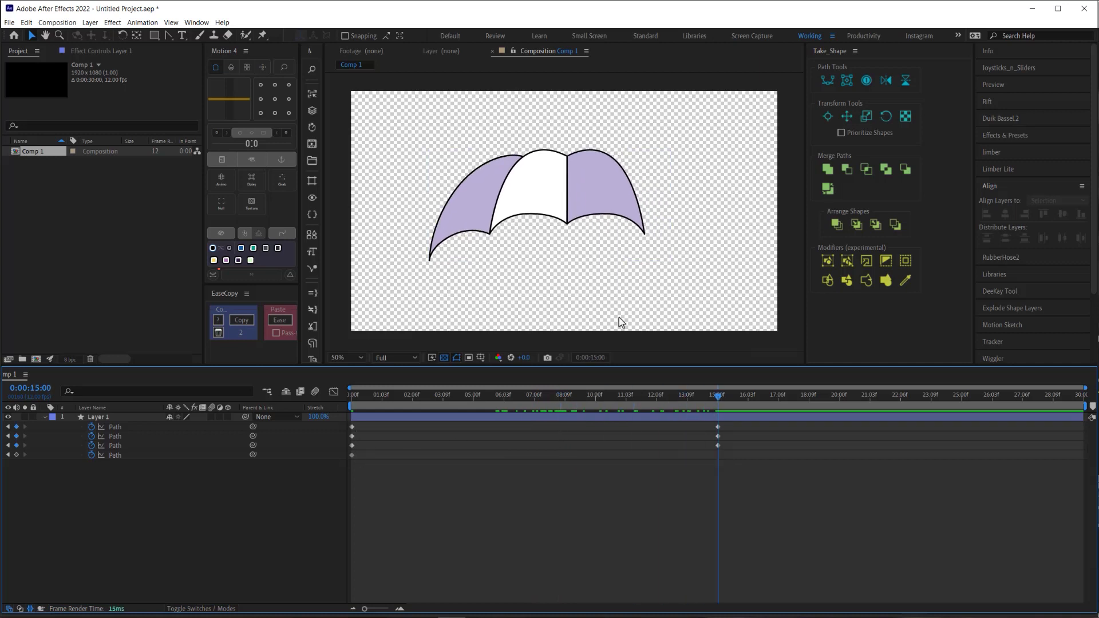
At 0:00:07:04, try converting the far-left white panel's outer corner vertex with the Pen tool, and undo the change
click(441, 238)
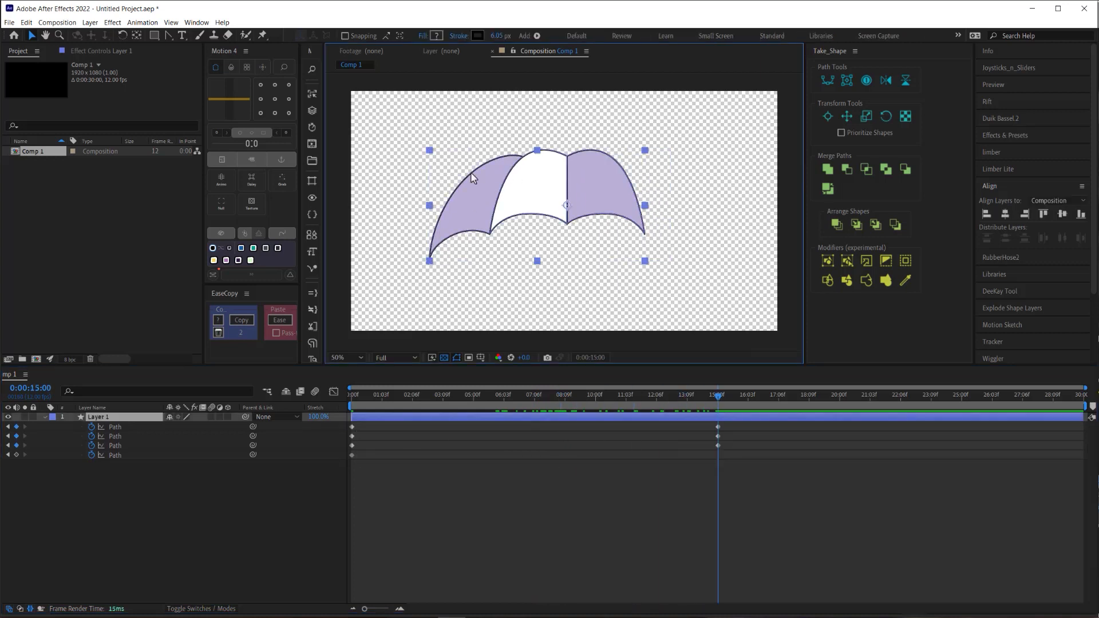
click(530, 399)
click(430, 261)
click(432, 258)
key(g)
alt+click(430, 260)
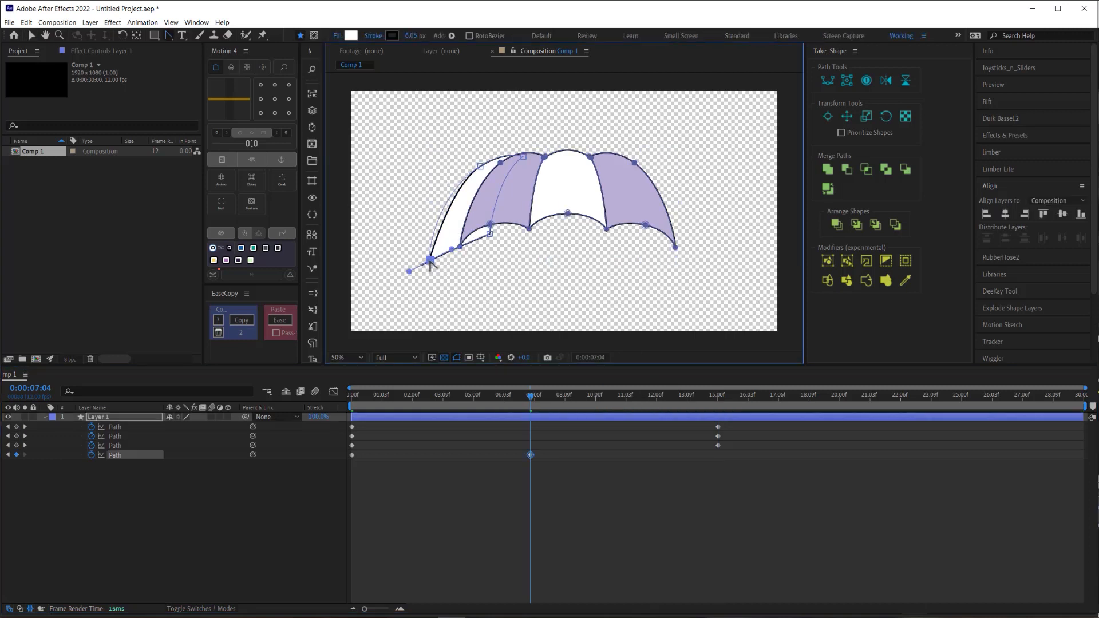
key(ctrl+z)
At 0:00:07:04, delete vertices from the far-left white panel's path and reshape its remaining outline
scroll(447, 247, up, 1)
alt+click(453, 226)
key(Delete)
click(531, 222)
key(Delete)
drag(412, 276, 425, 109)
drag(542, 109, 524, 225)
Move the far-left white panel's second Path keyframe to 0:00:15:00
click(543, 474)
drag(530, 455, 718, 462)
click(718, 467)
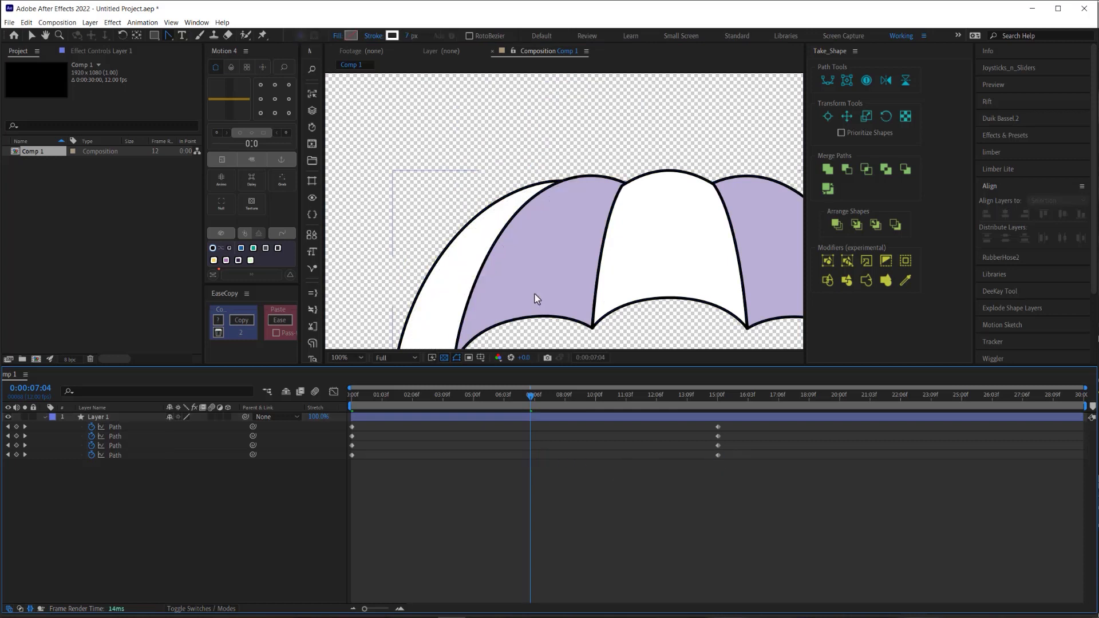
At 0:00:29:11, paste the second Path's 0:00:15:00 keyframe onto the first Path
scroll(537, 346, down, 1)
drag(530, 396, 1080, 430)
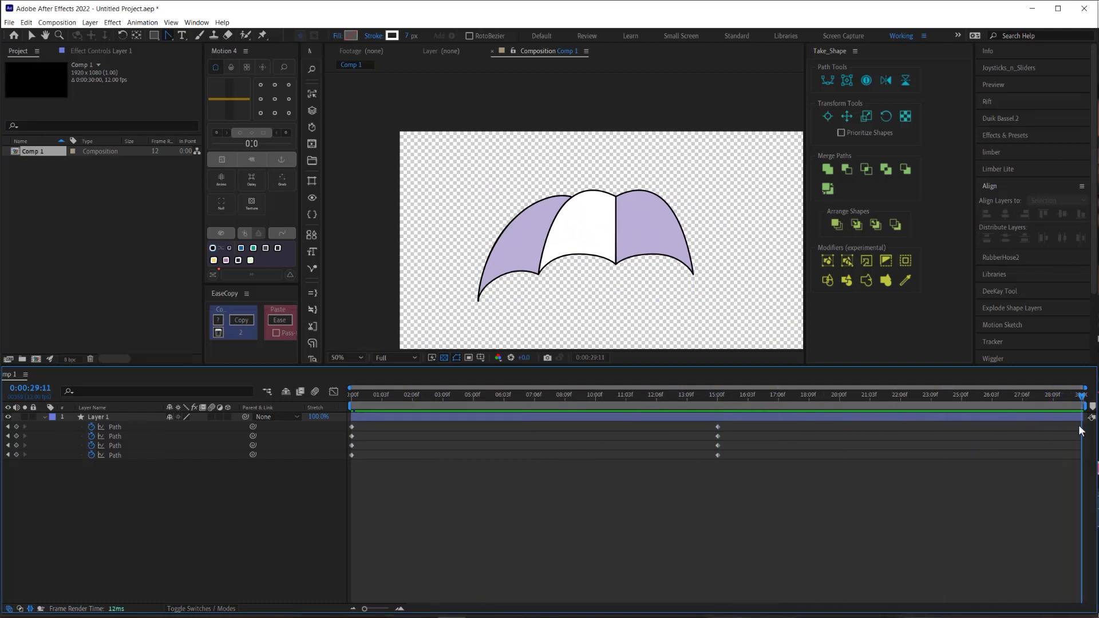
click(718, 436)
key(ctrl+c)
click(718, 427)
key(ctrl+v)
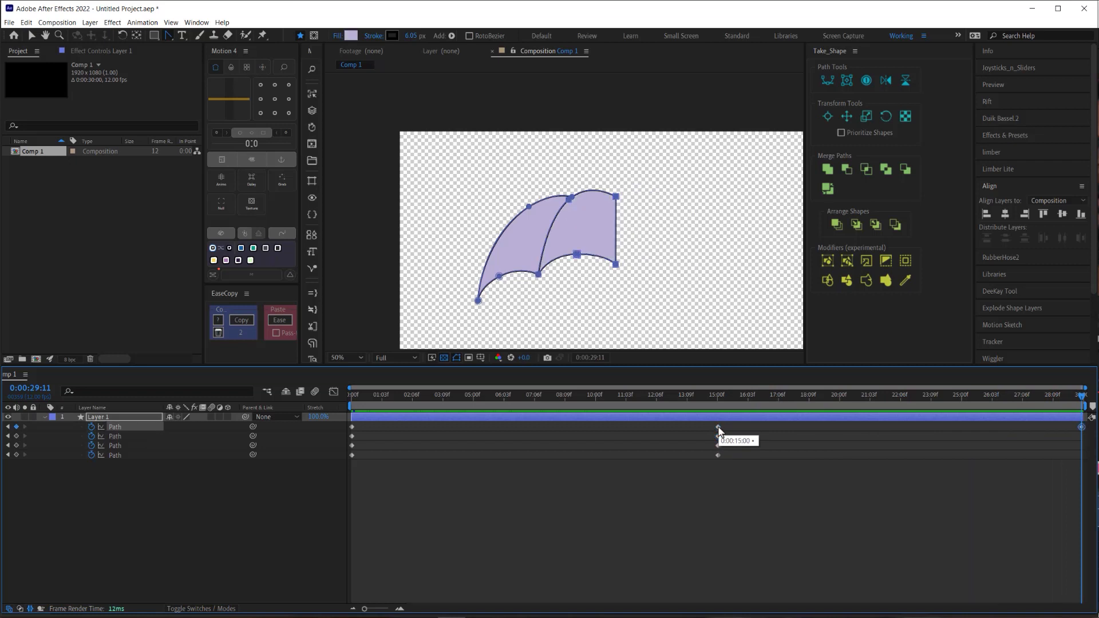
At 0:00:29:11, paste the third Path's 0:00:15:00 keyframe onto the second Path, and the fourth Path's onto the third
click(718, 445)
key(ctrl+c)
click(718, 436)
key(ctrl+v)
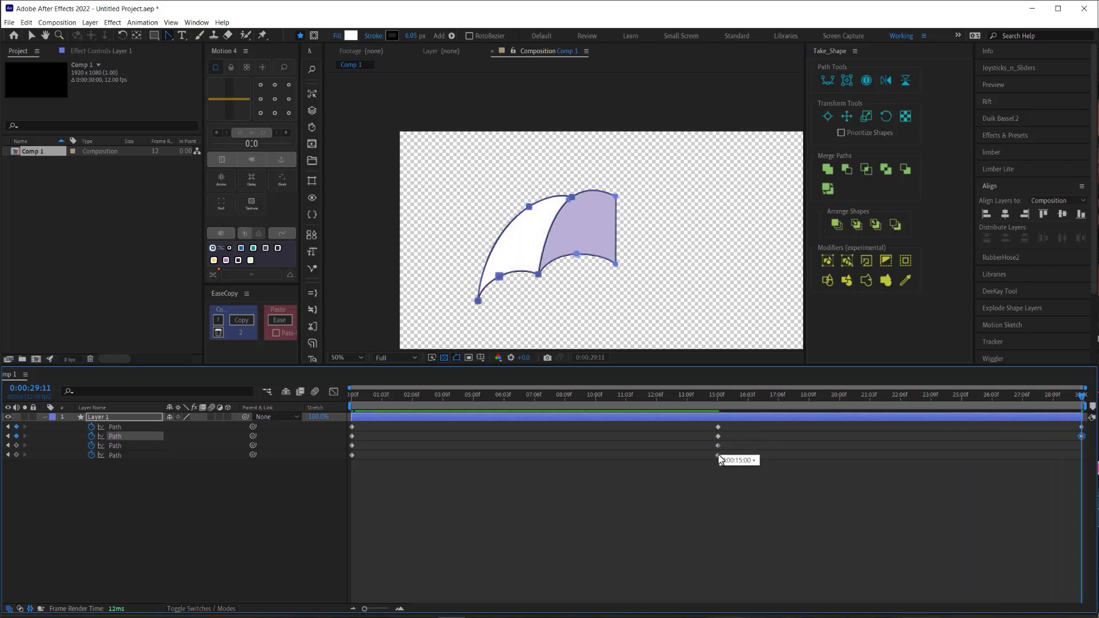
click(717, 455)
key(ctrl+c)
click(718, 445)
key(ctrl+v)
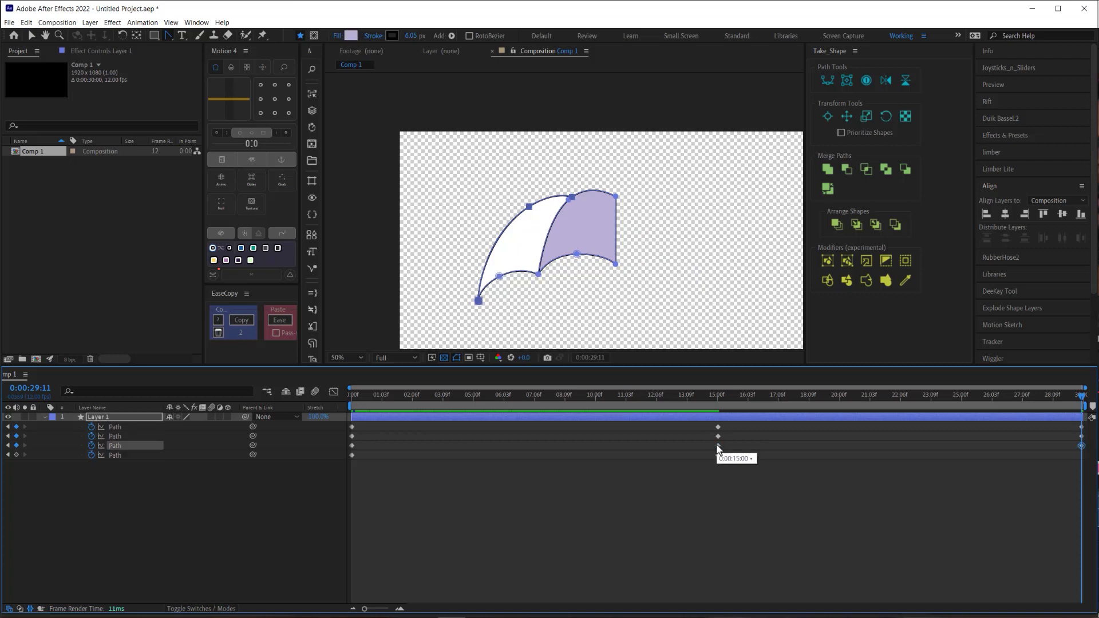
click(711, 496)
drag(717, 401, 1037, 389)
key(End)
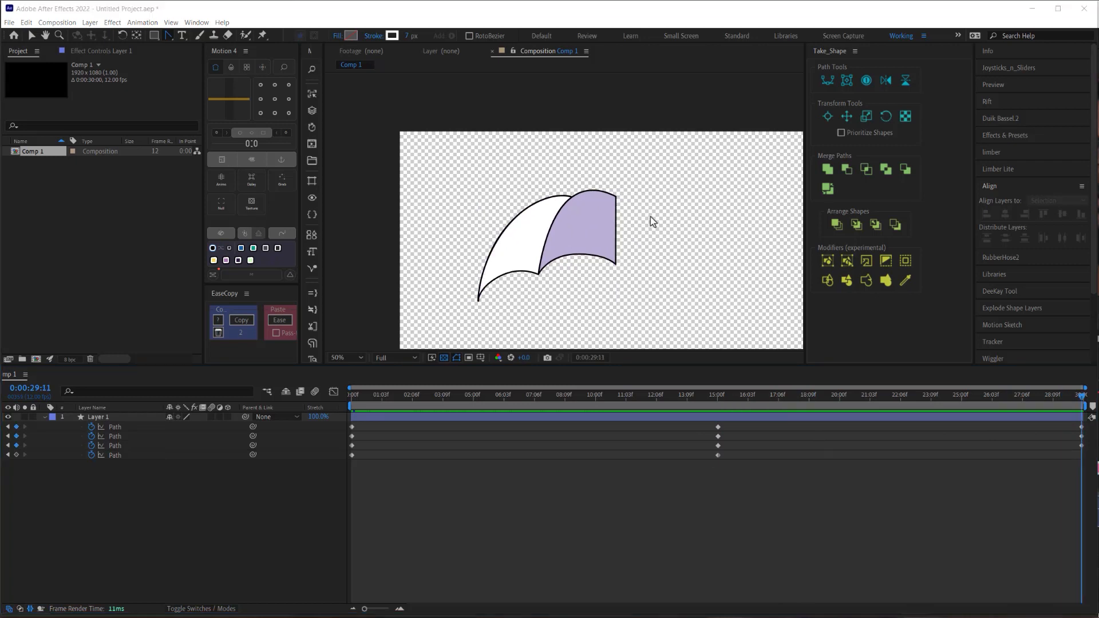
Duplicate Group 2 in Layer 1, place the copy below Group 4, and show the layer's keyframed properties
click(720, 401)
click(43, 417)
click(44, 417)
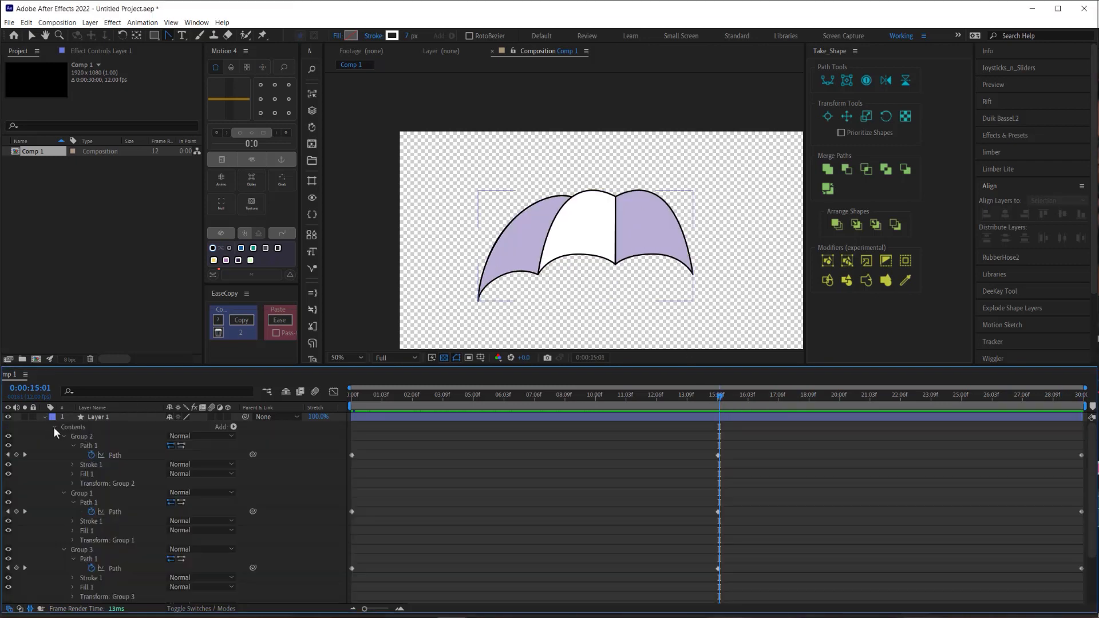
click(76, 435)
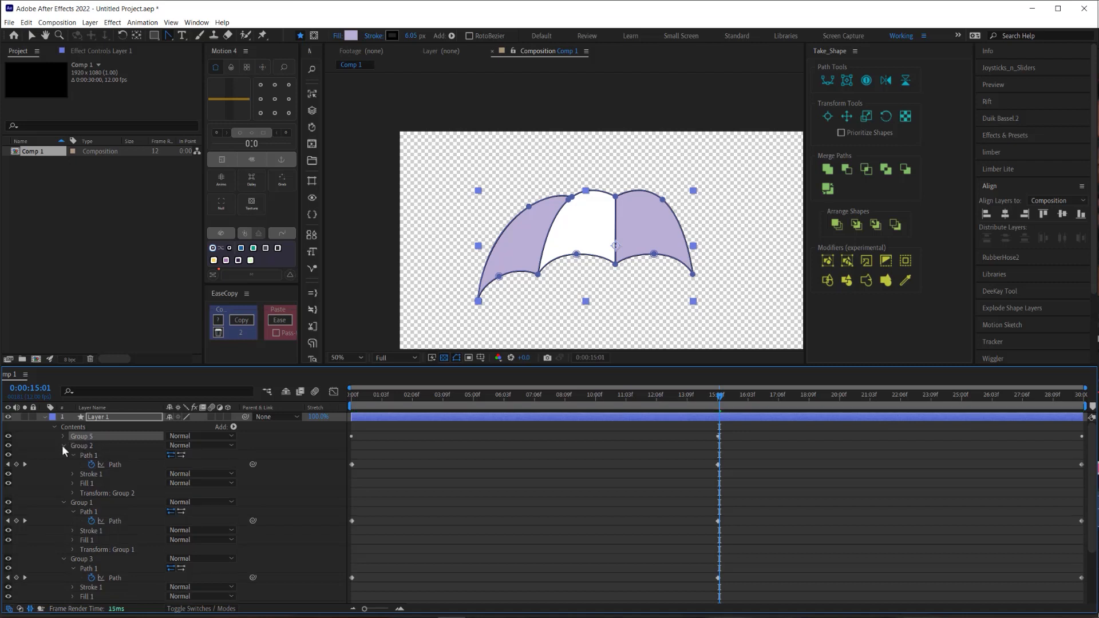
click(62, 445)
click(63, 455)
click(63, 464)
click(63, 471)
drag(81, 436, 79, 478)
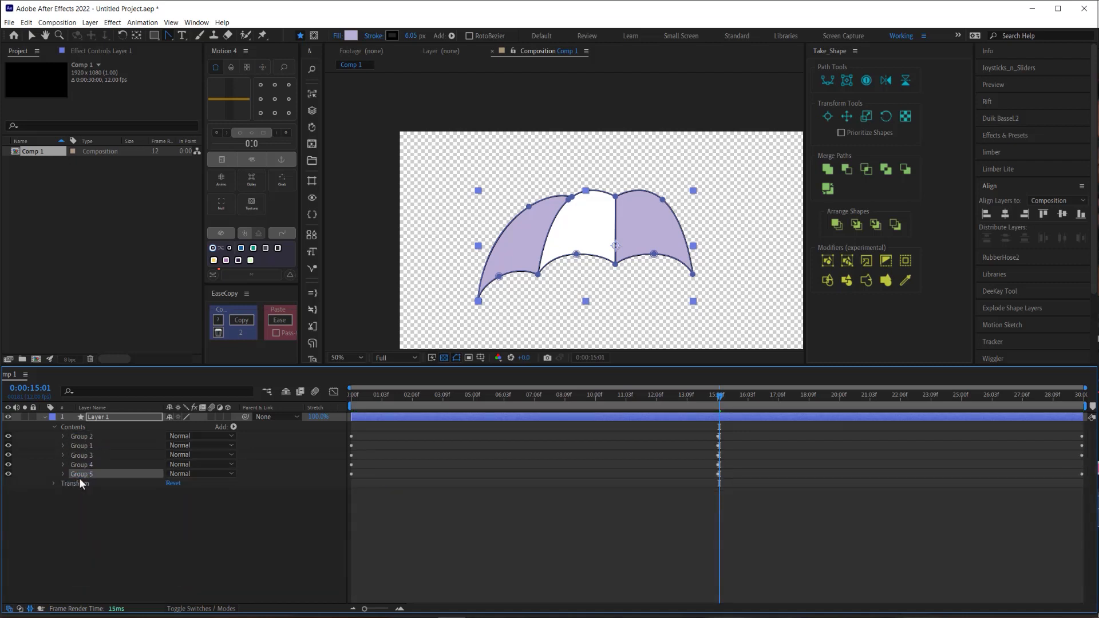
key(u)
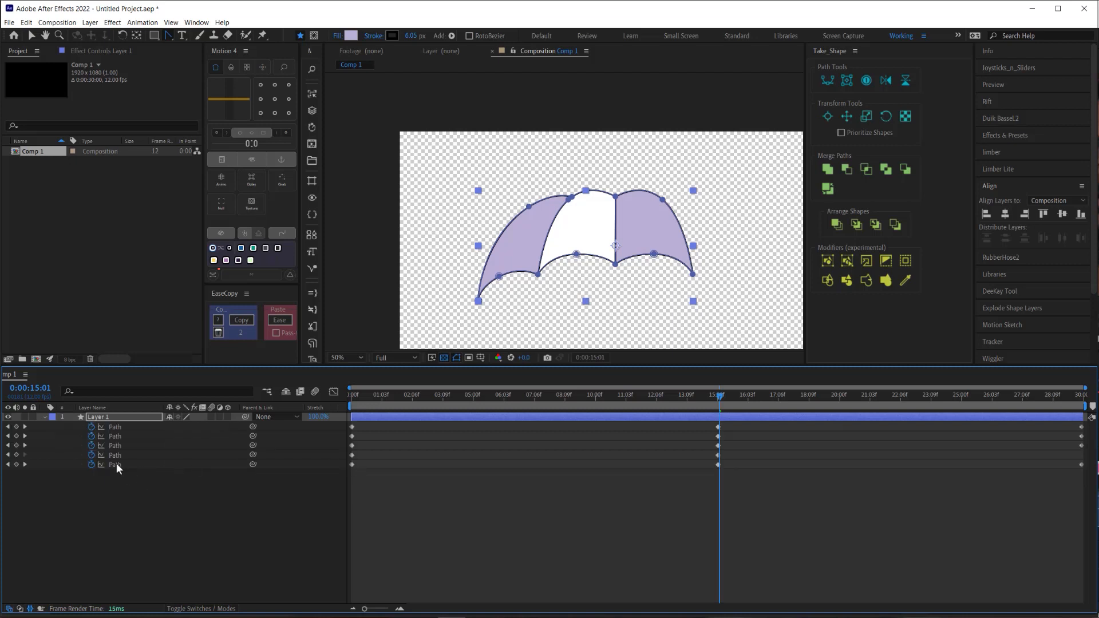
Shift the lowest Path's keyframes so the first one falls at 0:00:15:00
click(117, 464)
drag(351, 465, 719, 468)
click(712, 483)
Midway to 0:00:15:00, reshape the new panel's path to fill the gap at the canopy's outer right edge
drag(720, 405, 547, 410)
click(632, 298)
drag(693, 274, 738, 297)
scroll(752, 299, up, 3)
click(750, 311)
drag(629, 290, 751, 312)
scroll(630, 332, down, 2)
scroll(647, 340, up, 1)
drag(667, 315, 637, 163)
scroll(638, 163, down, 1)
drag(474, 160, 547, 148)
drag(621, 272, 633, 267)
Move the reshaped panel's new Path keyframe to 0:00:00:00
drag(547, 464, 352, 465)
click(372, 482)
drag(385, 401, 350, 401)
Duplicate Group 5 in Layer 1 and arrange the two copies with Group 6 at the bottom of the stack
click(46, 417)
click(62, 437)
click(63, 446)
click(63, 455)
click(63, 465)
click(63, 474)
click(81, 474)
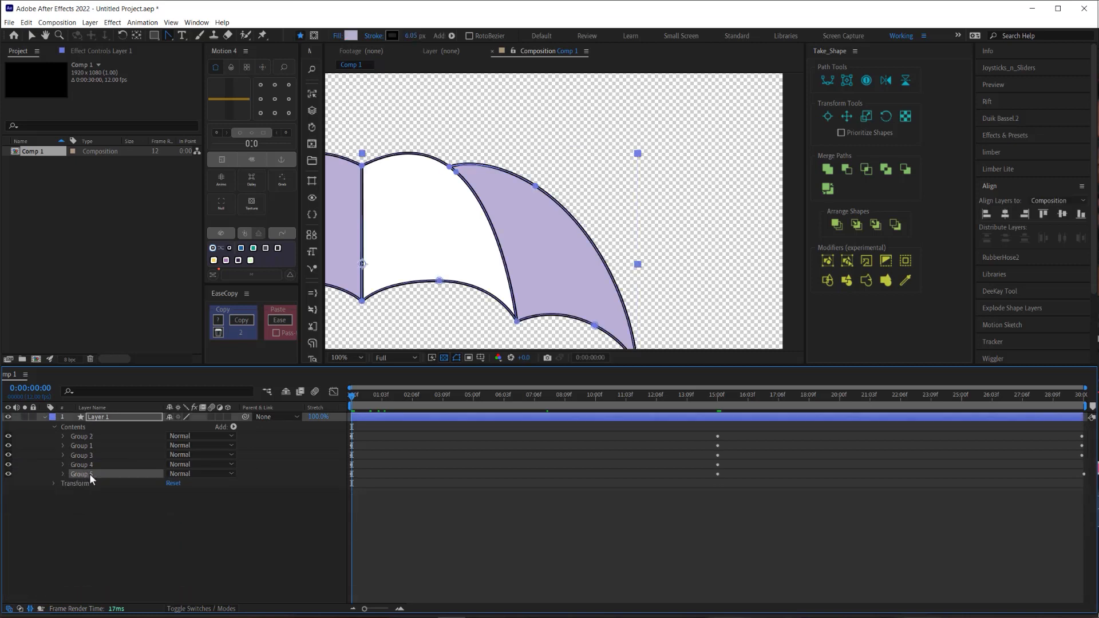
key(ctrl+d)
drag(92, 473, 91, 486)
Change Group 5's fill to white, sampled from the neighbouring canopy panel
drag(383, 396, 560, 395)
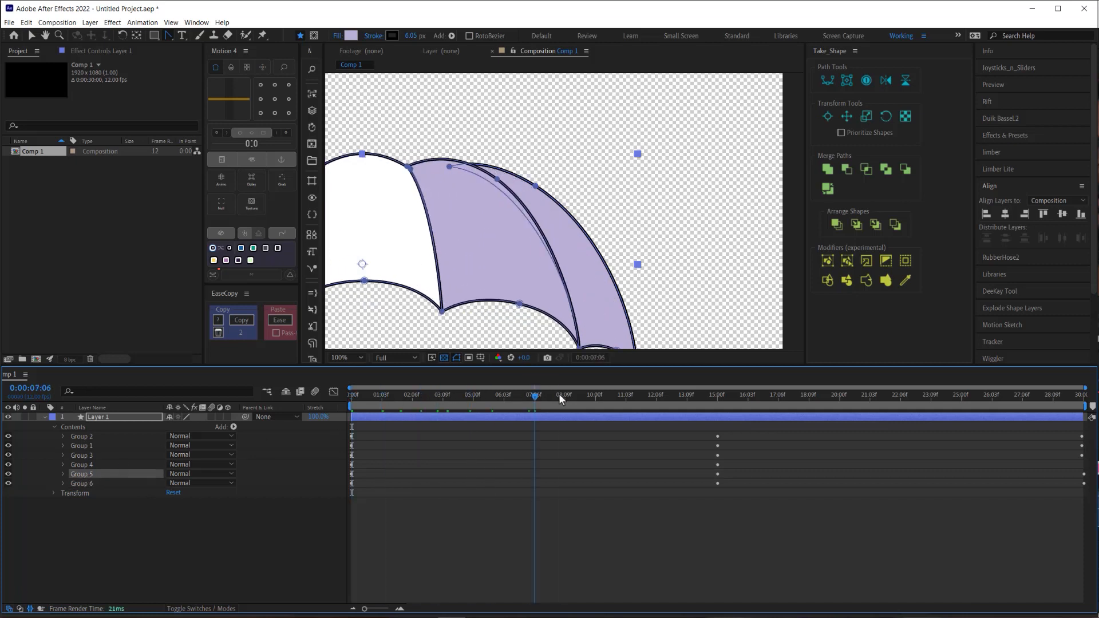
click(349, 35)
click(383, 312)
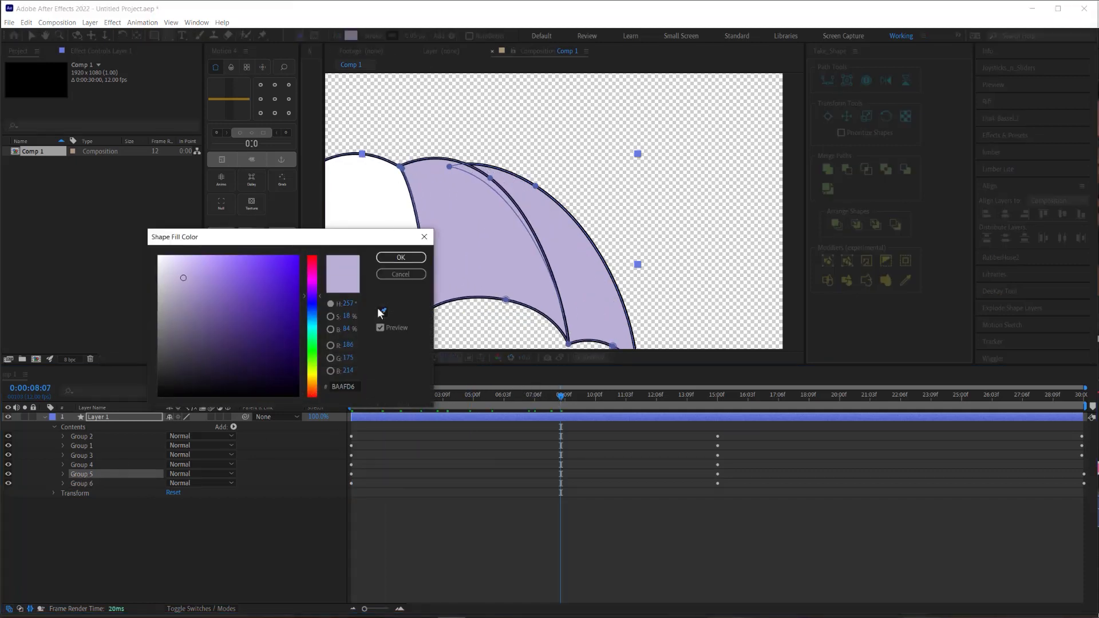
click(375, 194)
click(400, 258)
Shift Group 6's Path keyframes so the first one falls at 0:00:15:00, and return to the composition's start
drag(557, 398, 717, 404)
click(81, 484)
key(u)
drag(351, 476, 718, 481)
click(716, 490)
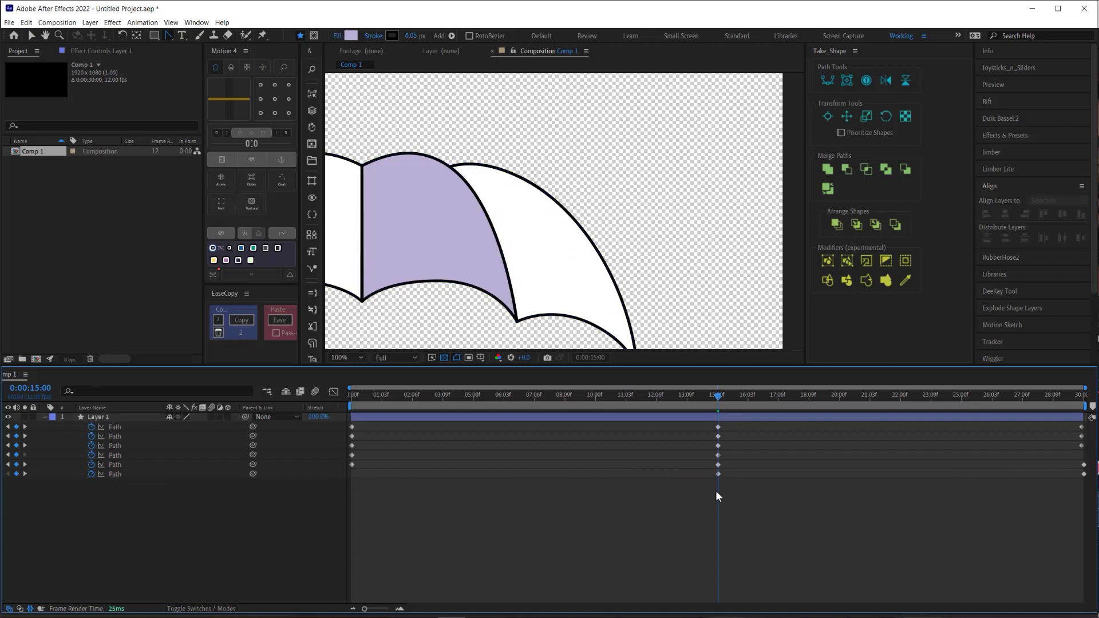
click(345, 358)
drag(718, 395, 352, 395)
Switch to Illustrator and undo the latest edits to the umbrella canopy artwork
key(alt+Tab)
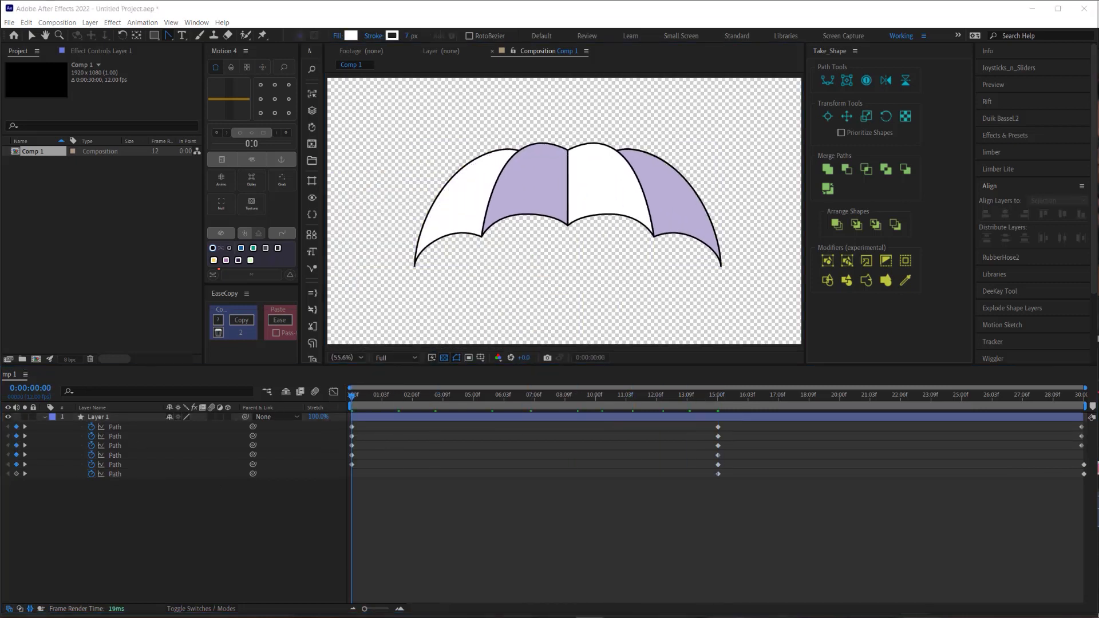
key(ctrl+z)
key(ctrl+z)
key(ctrl+z)
key(ctrl+z)
key(ctrl+z)
key(ctrl+z)
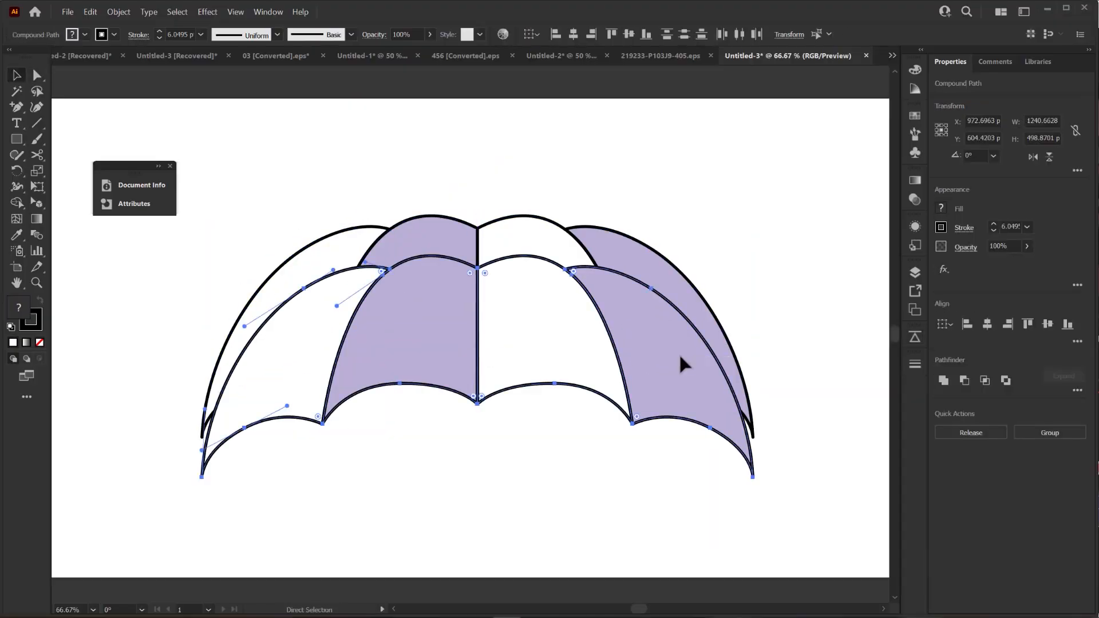
Fill the lowered canopy copy with dark grey to form the umbrella's underside
double_click(18, 307)
key(Return)
click(214, 491)
Raise the dark underside's two outer corners to the original canopy's tips and lower its three inner rib ends
key(a)
drag(202, 468, 203, 438)
drag(753, 467, 753, 437)
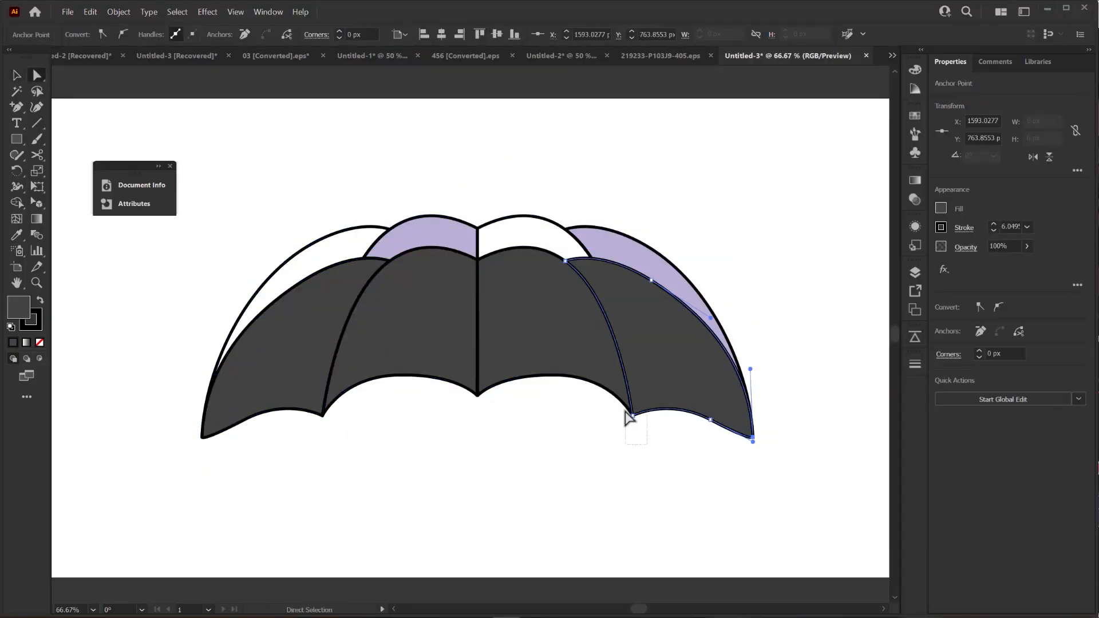
drag(632, 415, 632, 453)
drag(477, 395, 482, 475)
drag(322, 416, 322, 454)
Adjust the curves along the dark underside's scalloped lower edge with the Anchor Point tool and select all the artwork
drag(400, 376, 399, 432)
drag(554, 379, 595, 427)
key(ctrl+z)
key(shift+c)
drag(710, 420, 744, 418)
drag(219, 435, 247, 427)
key(ctrl+a)
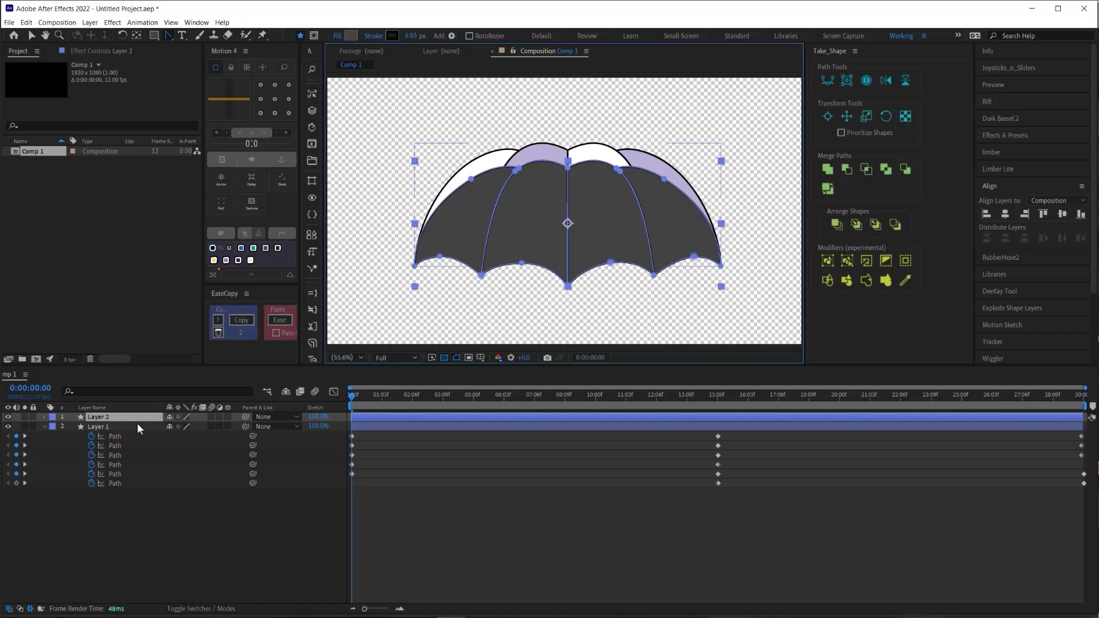
In After Effects, reorder the shape groups of the dark underside layer, Layer 2, and show their Path keyframes
click(505, 265)
click(85, 460)
click(80, 454)
drag(83, 474, 86, 442)
drag(83, 474, 86, 450)
click(84, 466)
click(88, 446)
click(86, 455)
click(84, 464)
key(u)
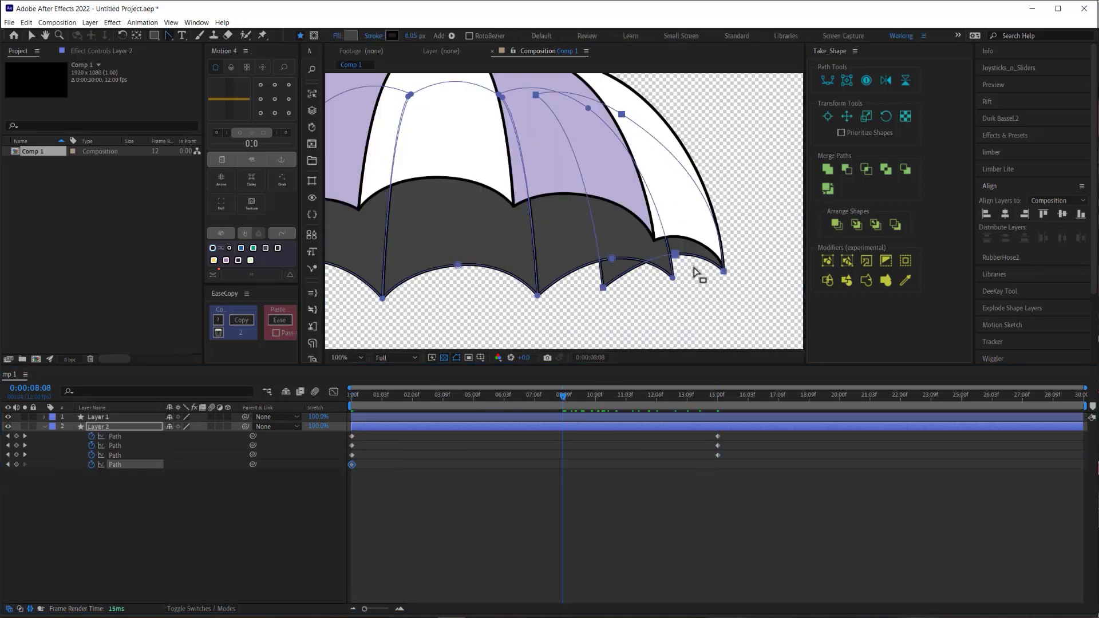
key(k)
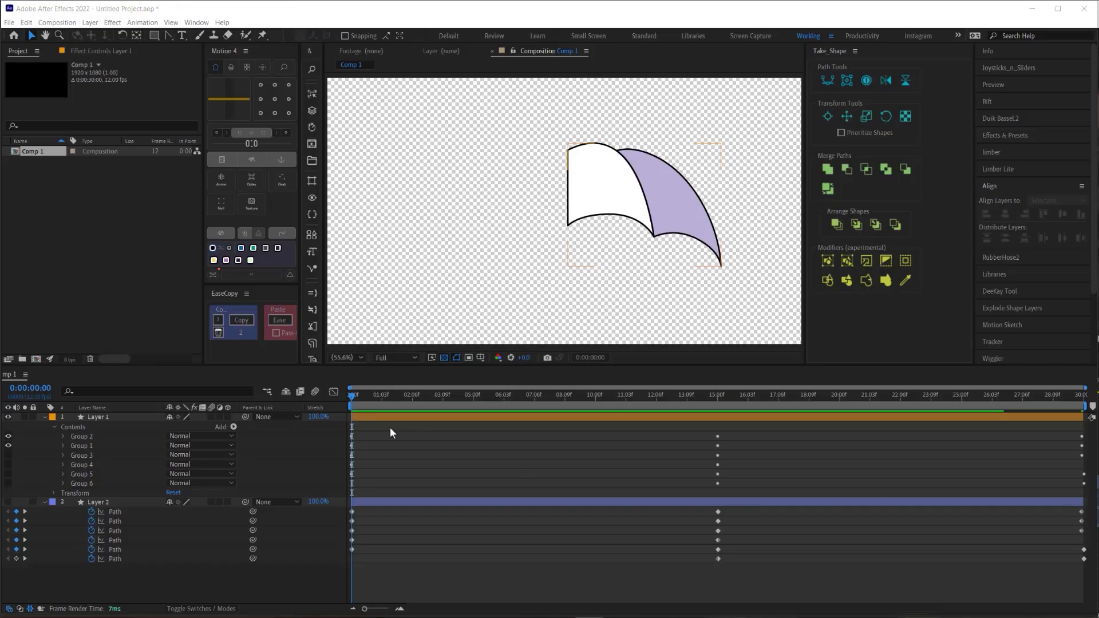
Check Layer 1's Group 1 and Group 2 panels at 0:00:00:00, 0:00:15:00 and 0:00:29:10
click(373, 418)
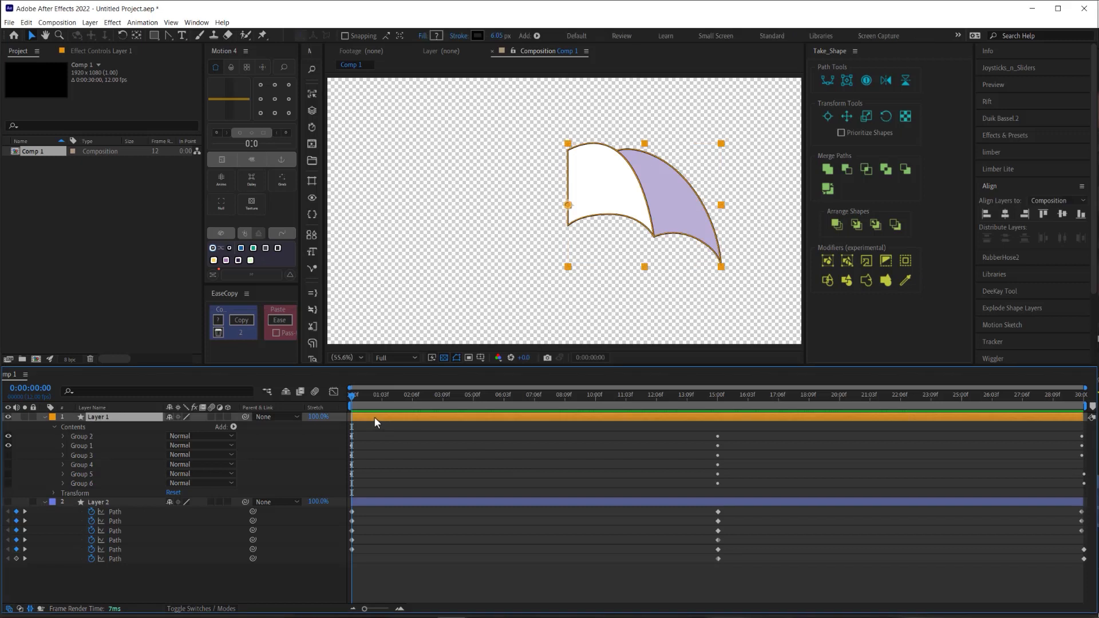
mouse_move(352, 399)
mouse_down()
mouse_move(564, 397)
mouse_move(1046, 427)
mouse_move(353, 418)
mouse_up()
click(716, 396)
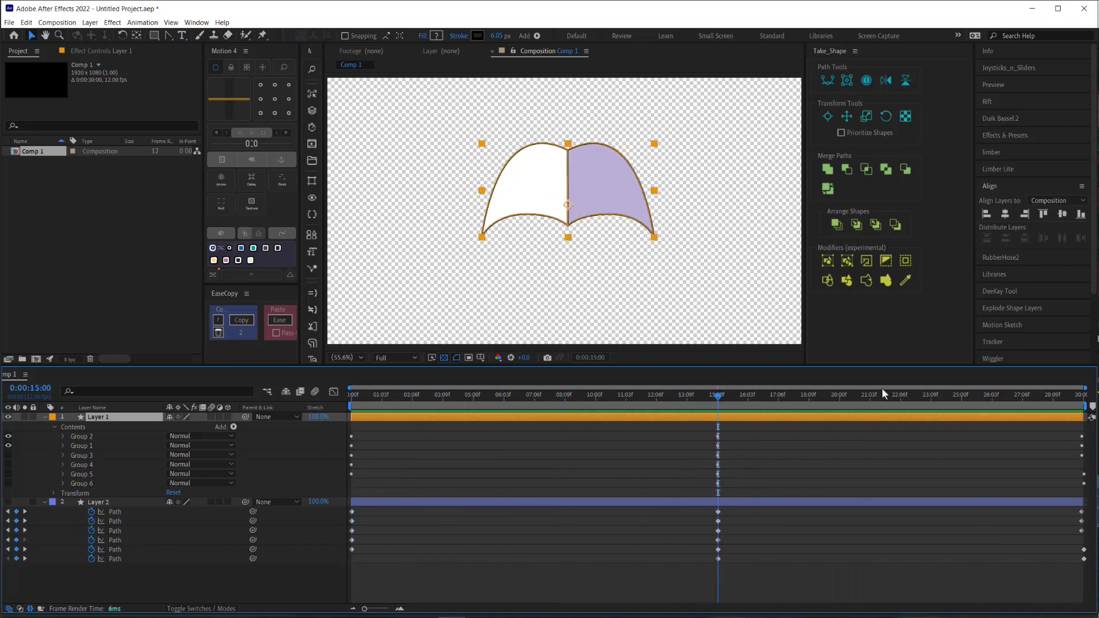
click(1080, 396)
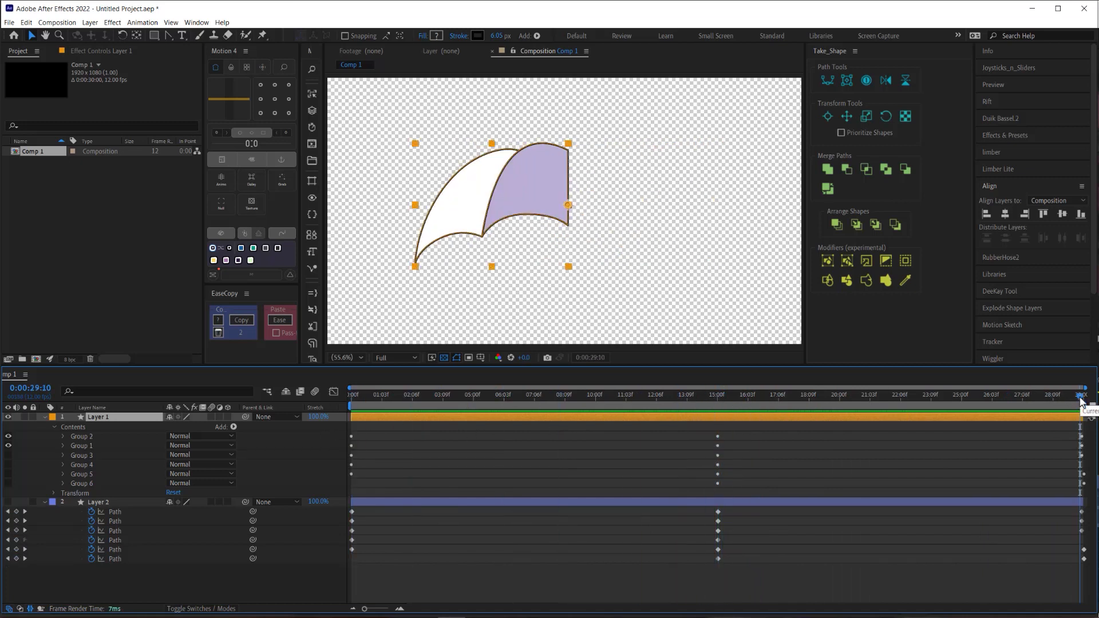
drag(502, 400, 334, 404)
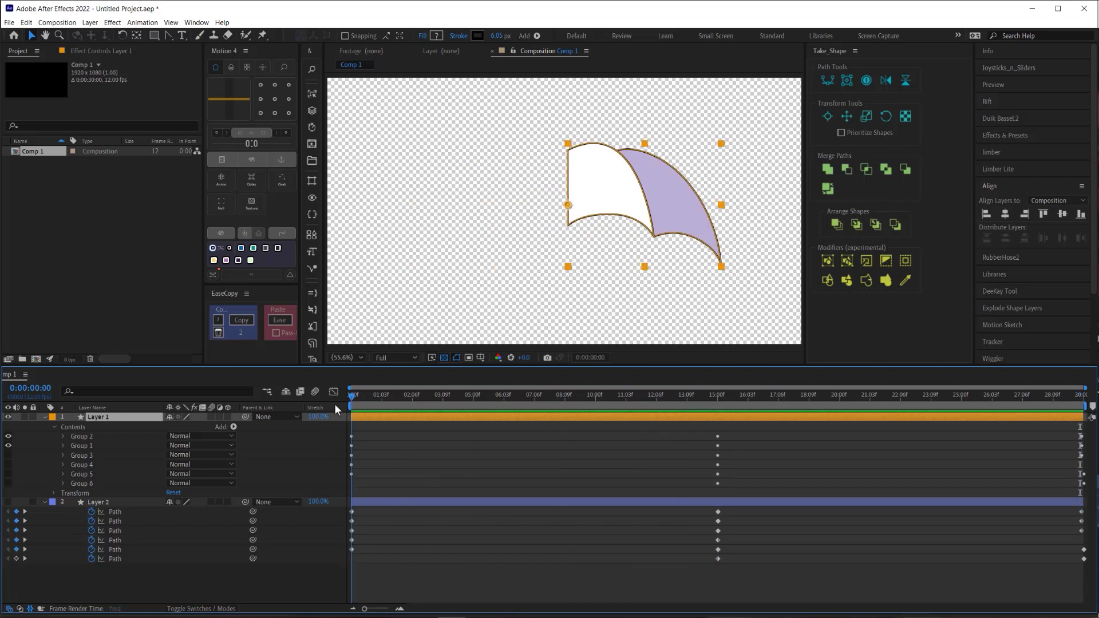
Show all of Layer 1's groups and compare their Path keyframes at the start and around 0:00:15:00
click(8, 484)
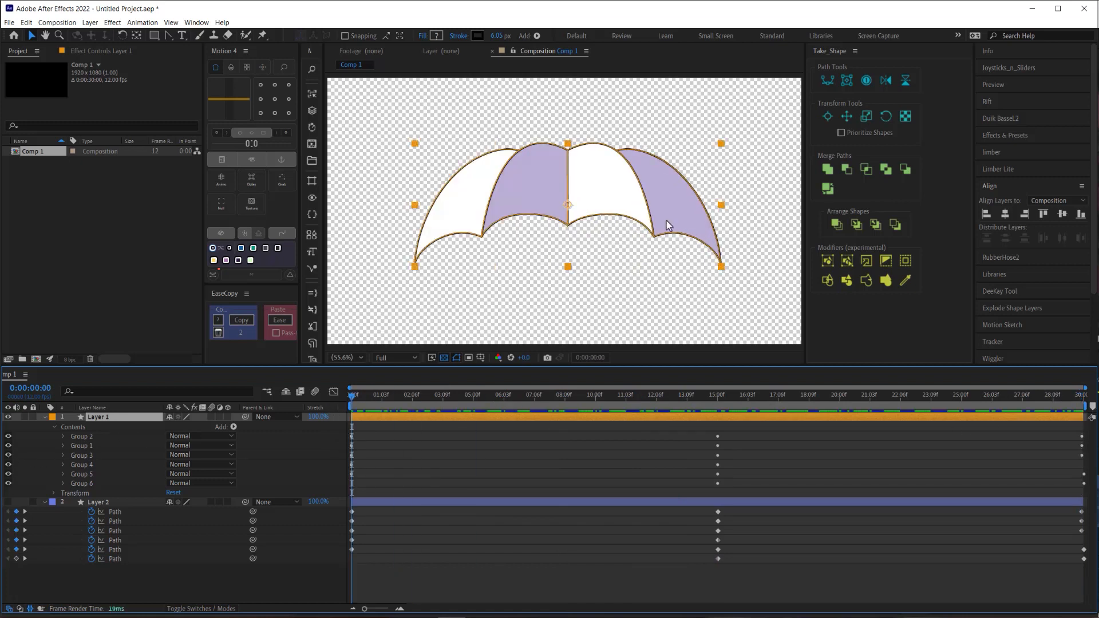
drag(352, 401, 531, 401)
key(u)
click(352, 437)
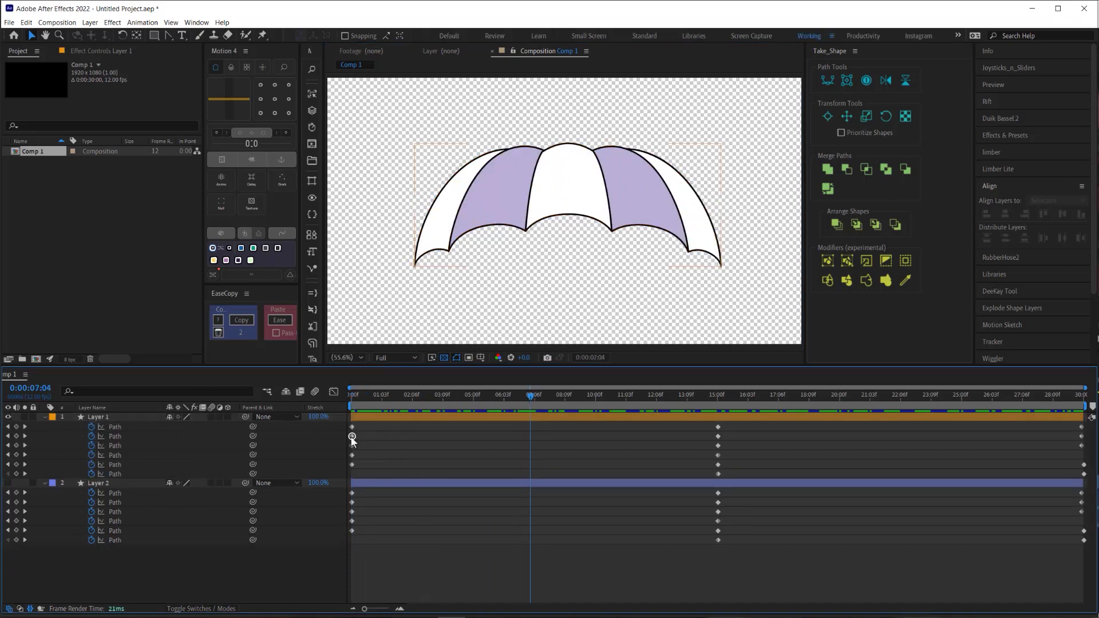
click(717, 401)
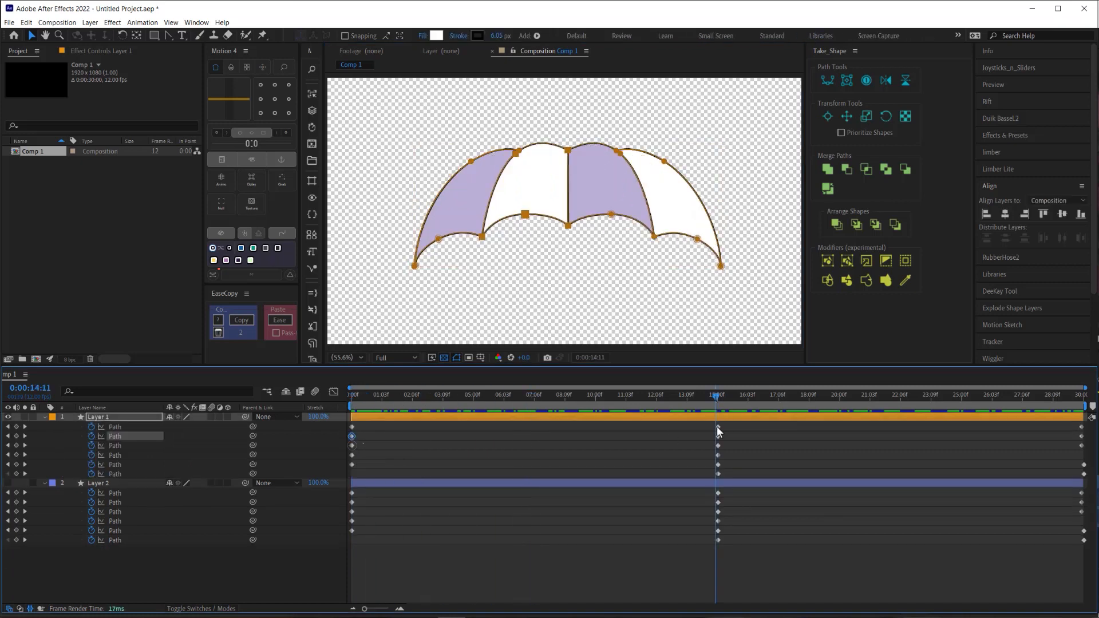
click(353, 445)
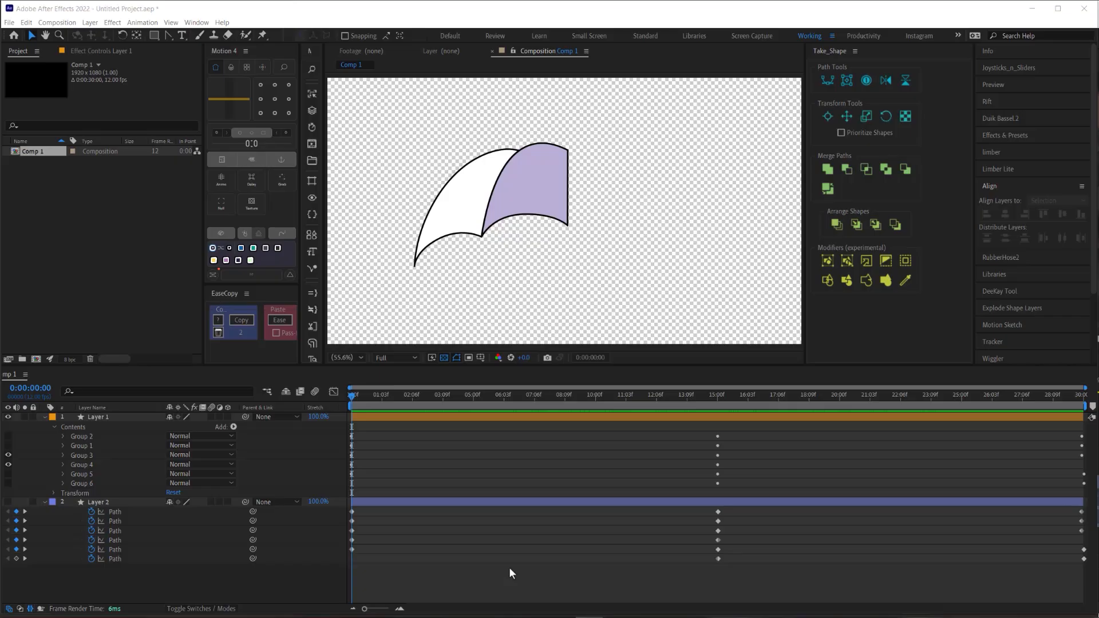
click(510, 573)
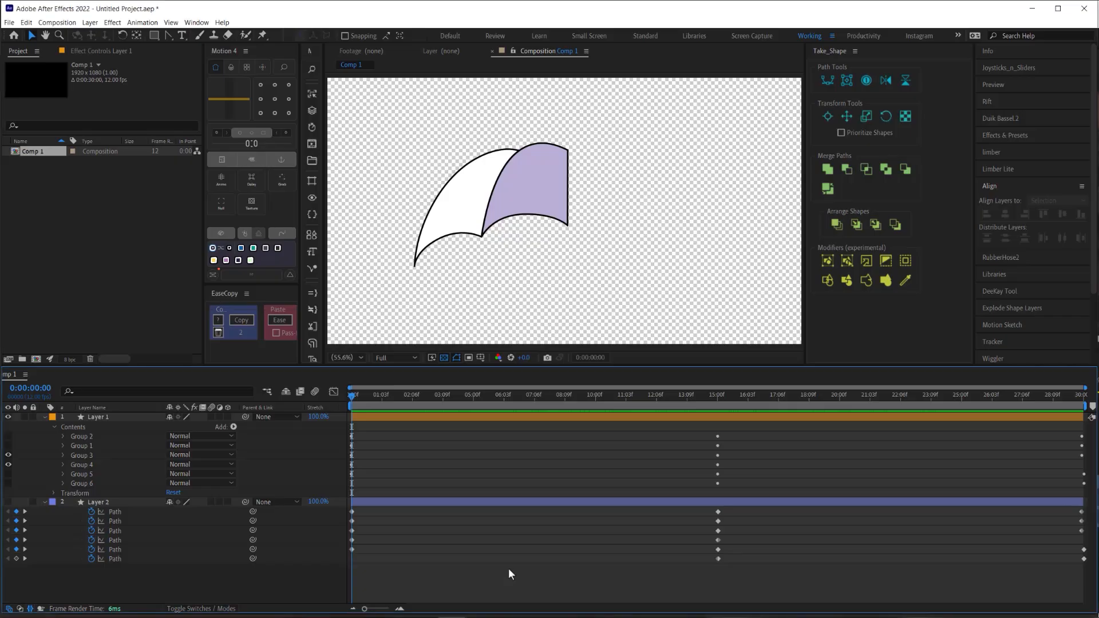
click(468, 417)
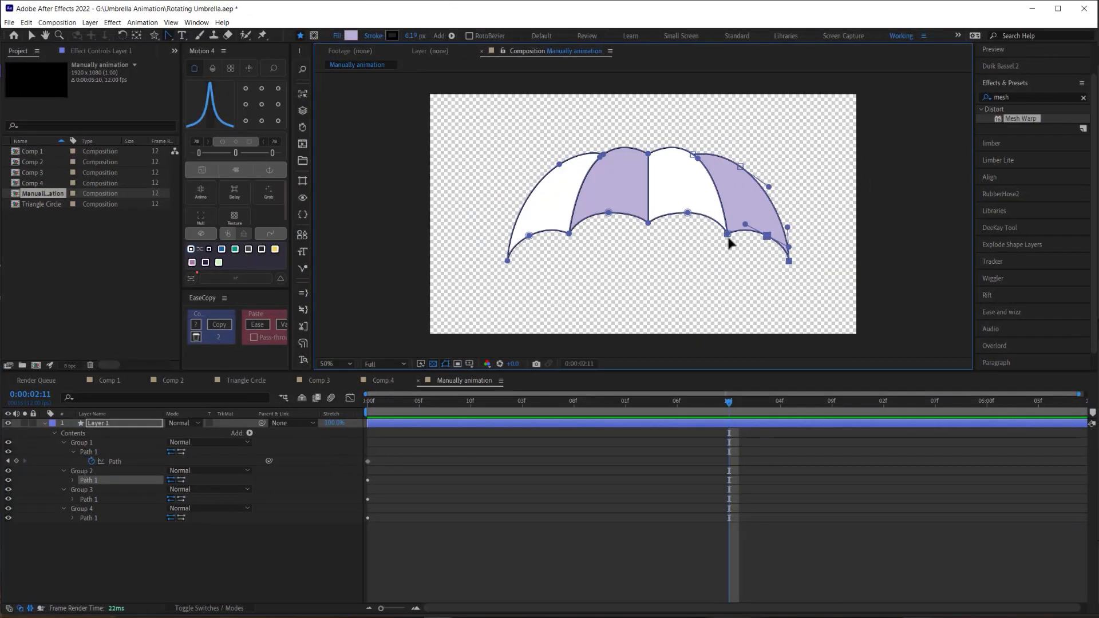
In the Manually animation composition at 0:00:02:11, reshape Group 2's purple panel path to match the neighbouring white panel's outline
drag(729, 238, 769, 186)
drag(687, 224, 687, 213)
drag(693, 154, 648, 154)
drag(740, 167, 697, 157)
drag(726, 177, 713, 182)
scroll(678, 148, up, 1)
drag(748, 215, 737, 185)
drag(776, 254, 768, 250)
drag(648, 153, 672, 133)
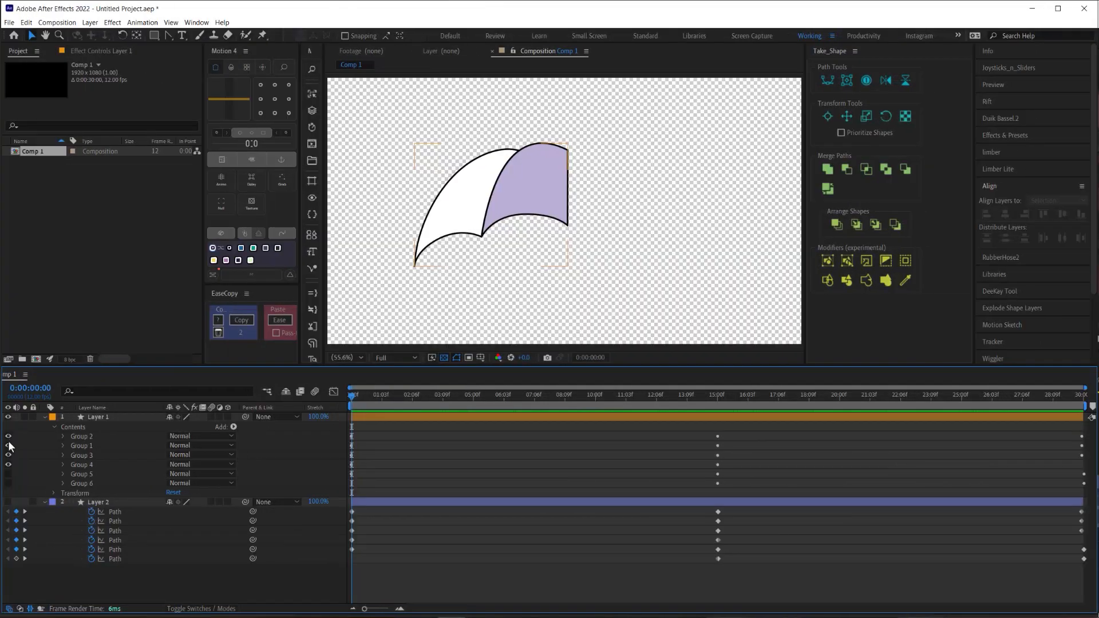
Make the hidden groups of Layer 1 in Comp 1 visible again
click(8, 446)
click(8, 483)
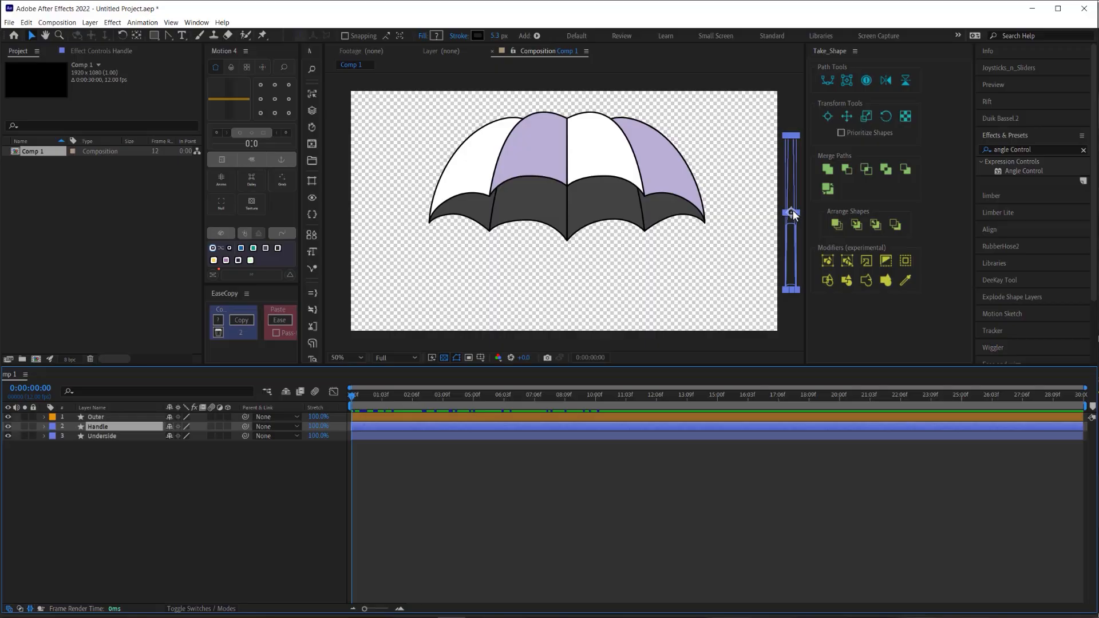
Move the Handle layer under the centre of the umbrella canopy and scrub the start of the composition
drag(792, 214, 566, 247)
click(644, 461)
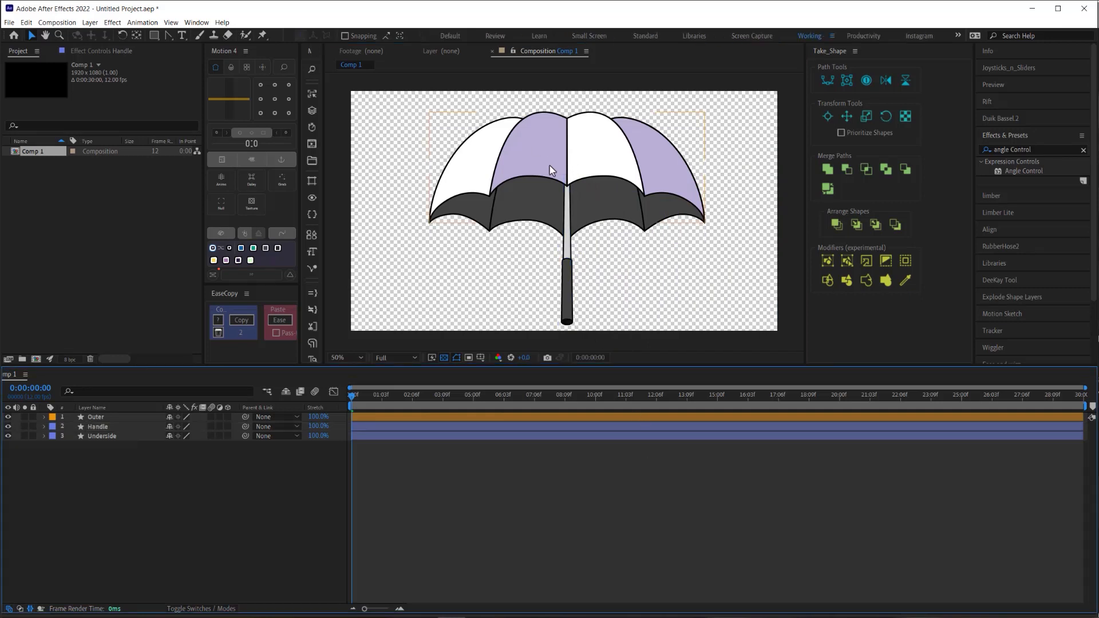
drag(368, 393, 348, 424)
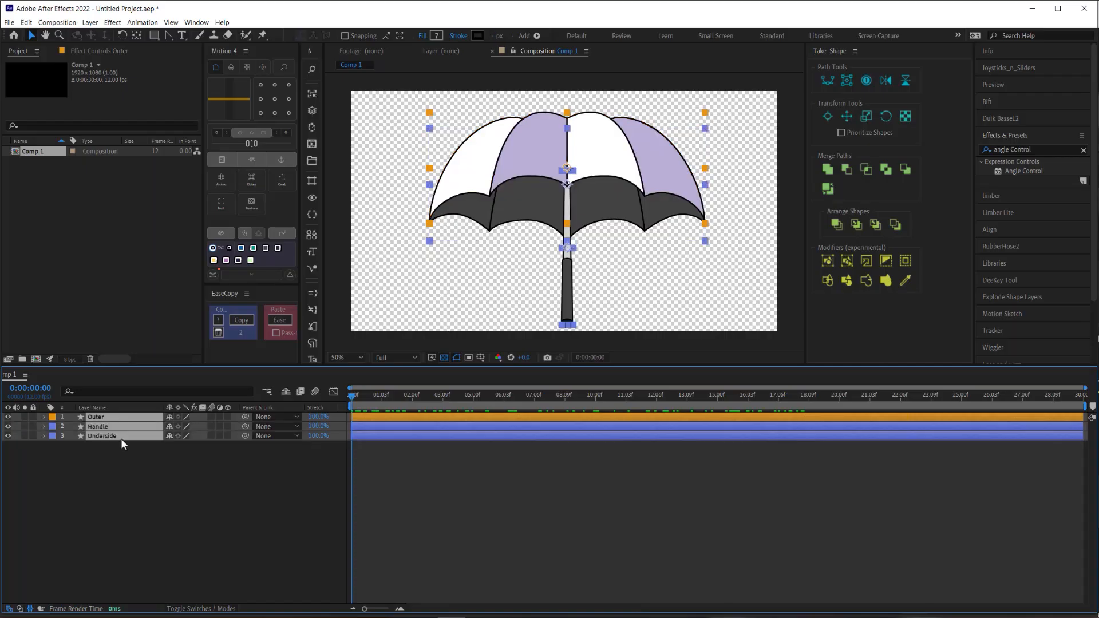
Pre-compose the Outer, Handle and Underside layers into Pre-comp 1 and apply the Angle Control effect to that new layer
right_click(121, 439)
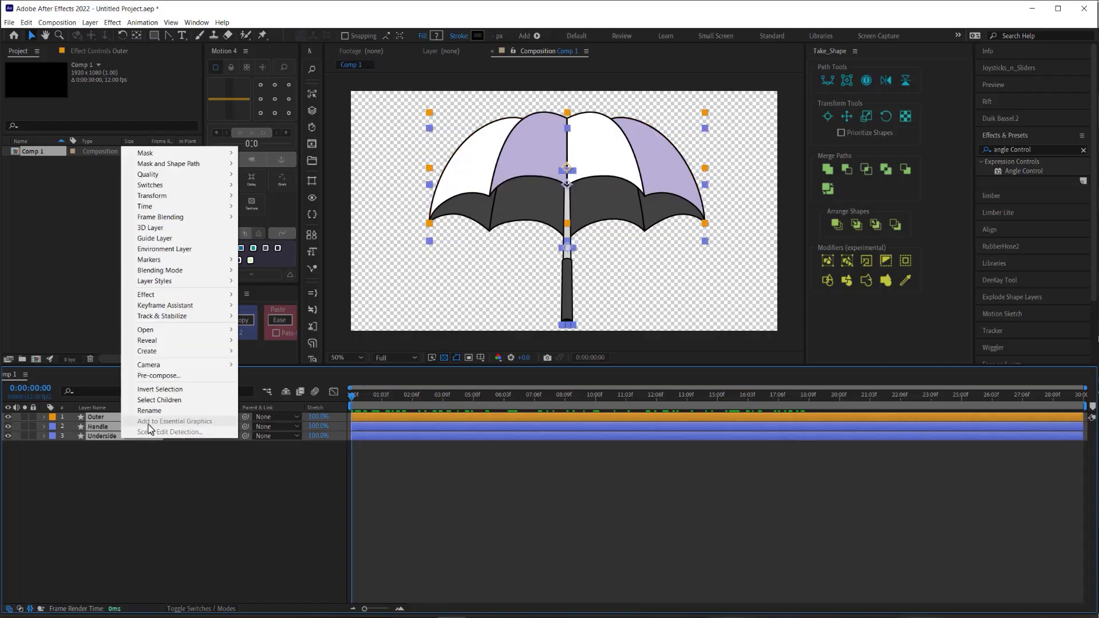
click(163, 381)
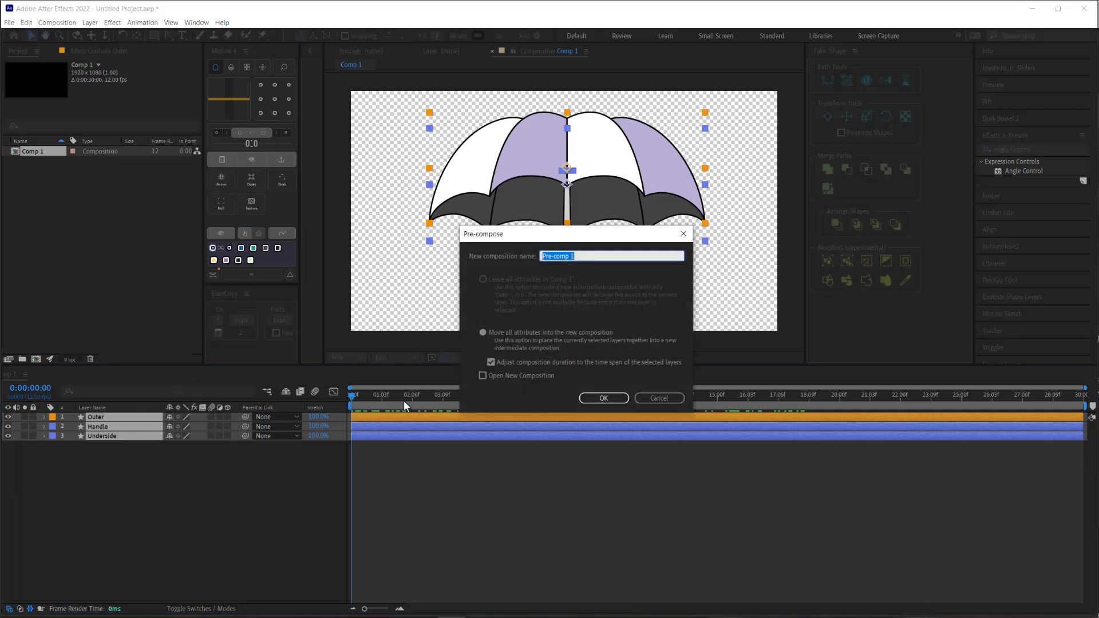
click(603, 398)
drag(1026, 170, 128, 422)
Enable time remapping on the Pre-comp 1 layer
right_click(130, 415)
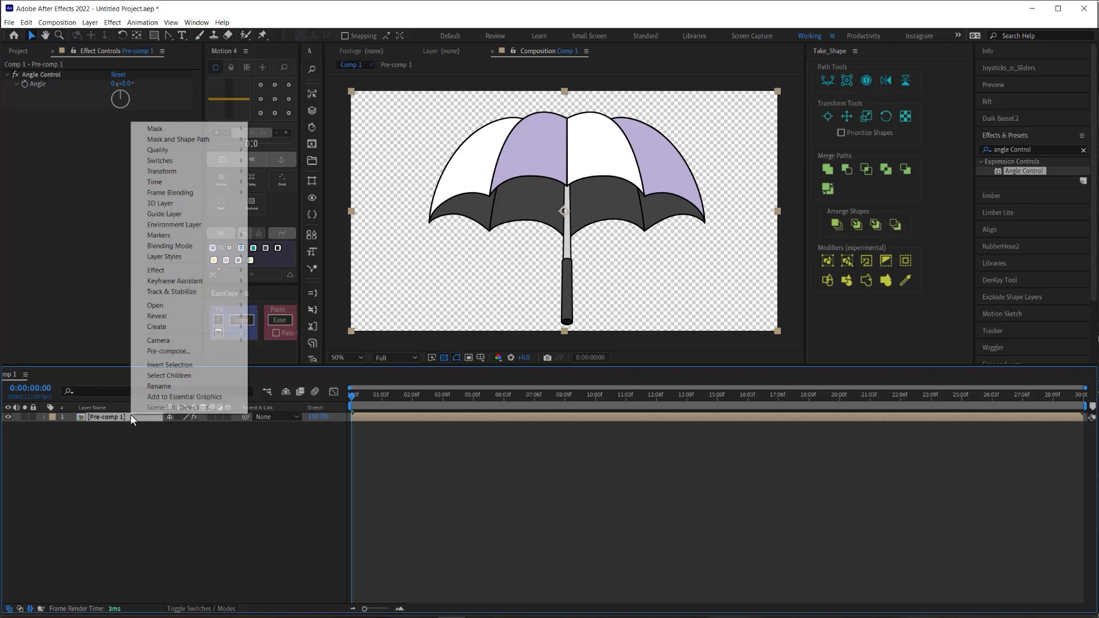
mouse_move(207, 185)
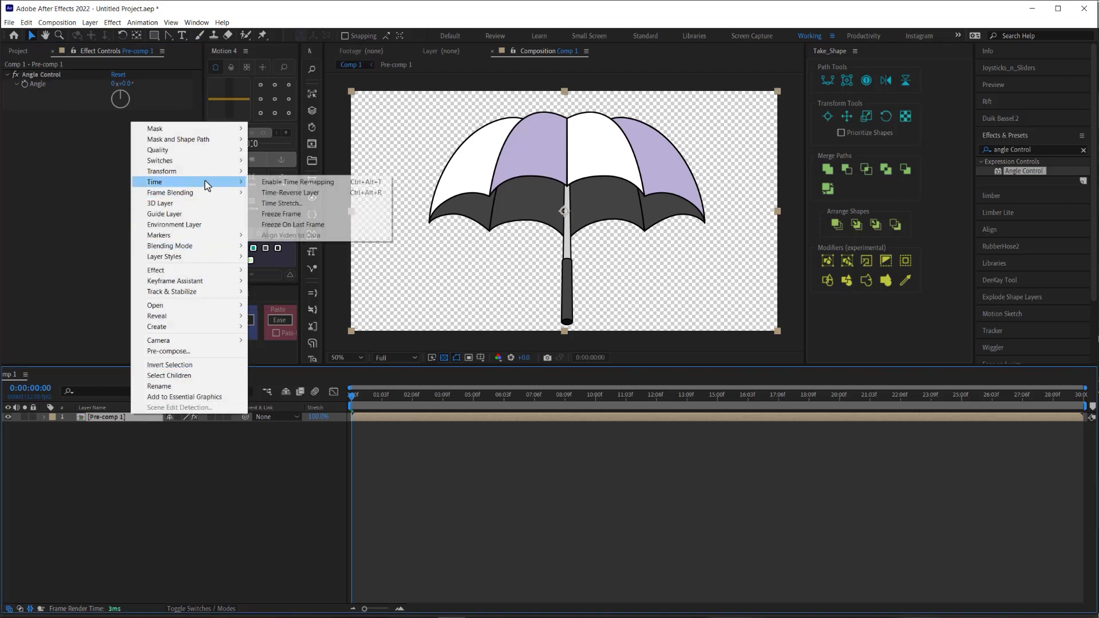
click(281, 184)
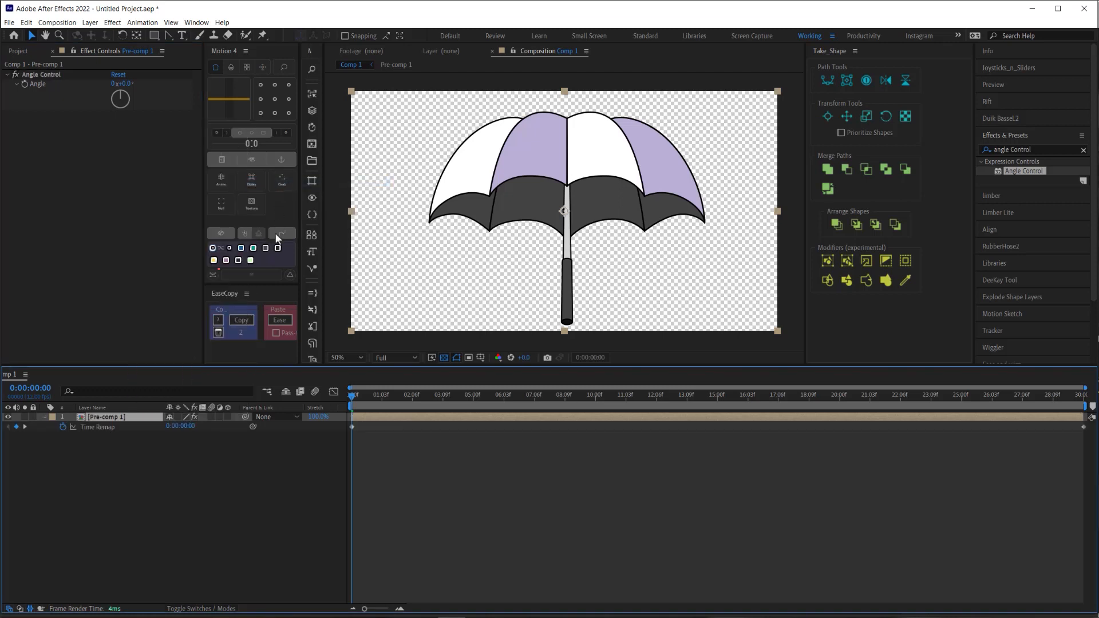
Link Pre-comp 1's Time Remap to the Angle Control's Angle and divide the expression by 12
drag(253, 427, 40, 84)
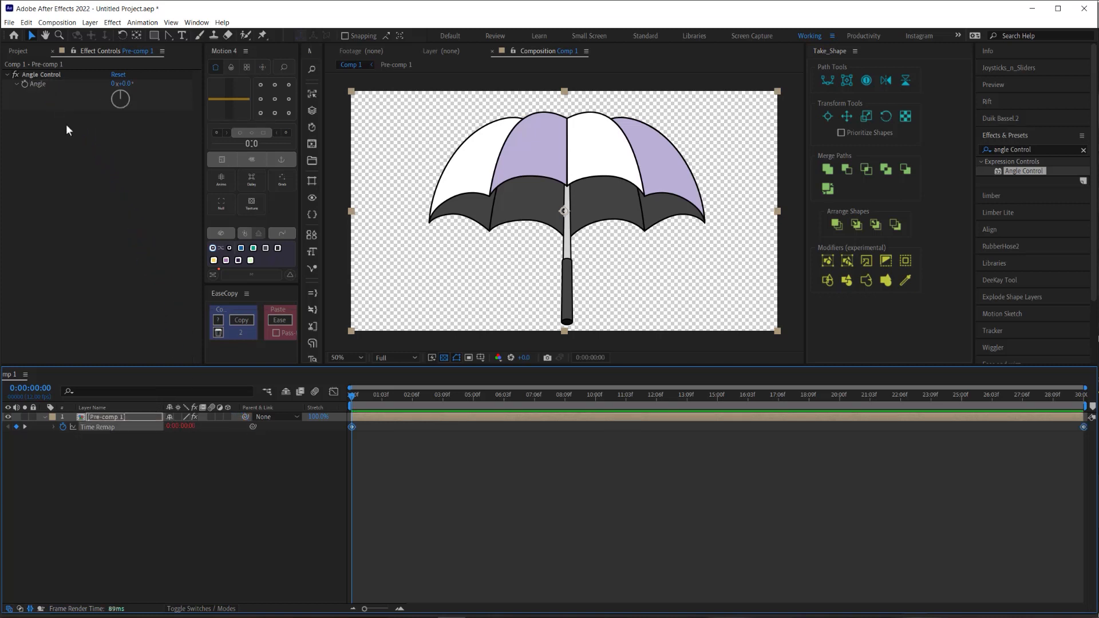
click(53, 426)
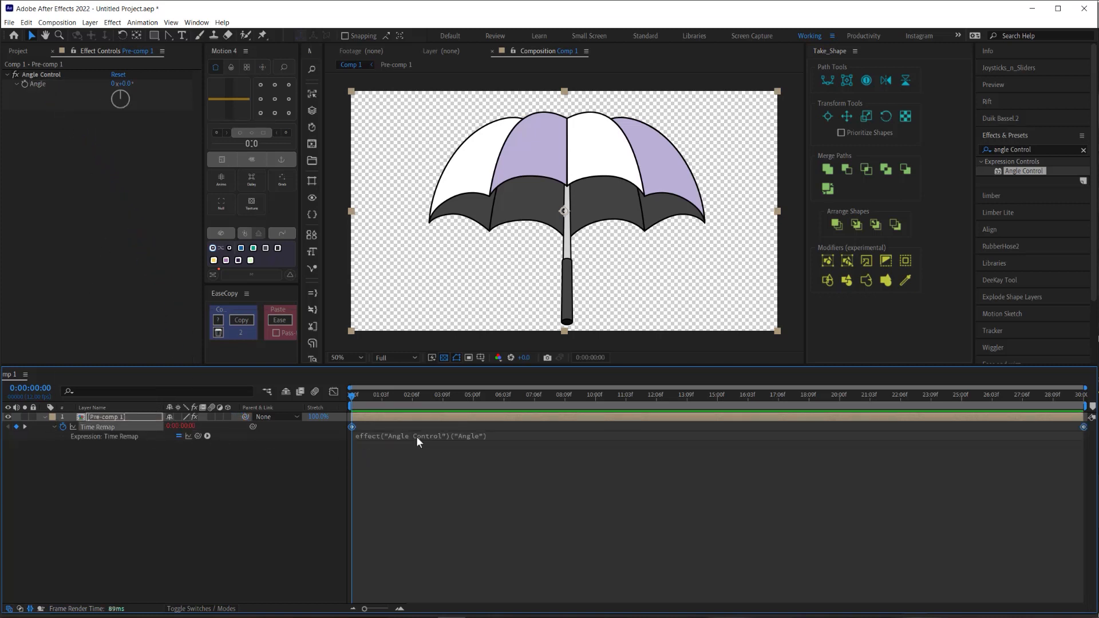
click(492, 434)
click(508, 435)
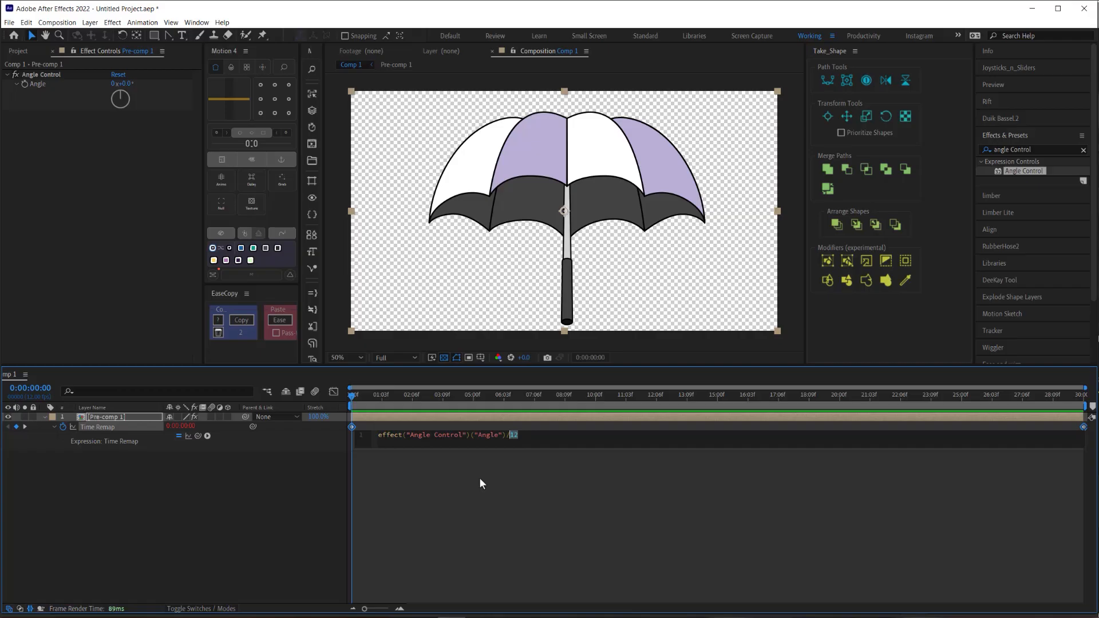
click(480, 479)
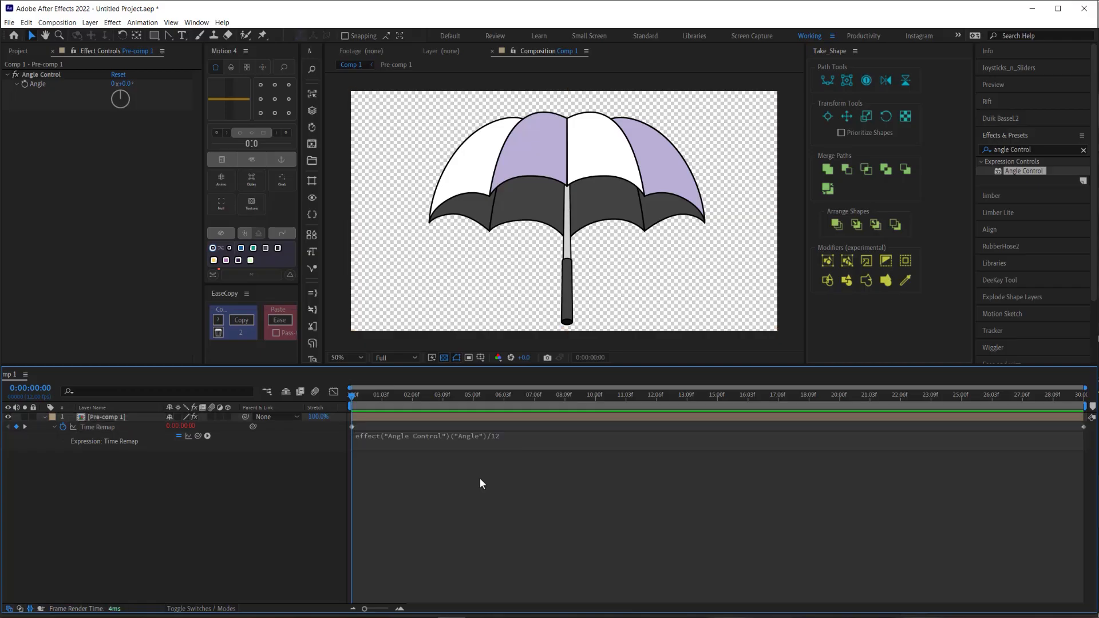
Reveal the Angle property under Pre-comp 1's effects and copy effect("Angle Control")("Angle") from the Time Remap expression
click(45, 418)
click(45, 418)
click(63, 466)
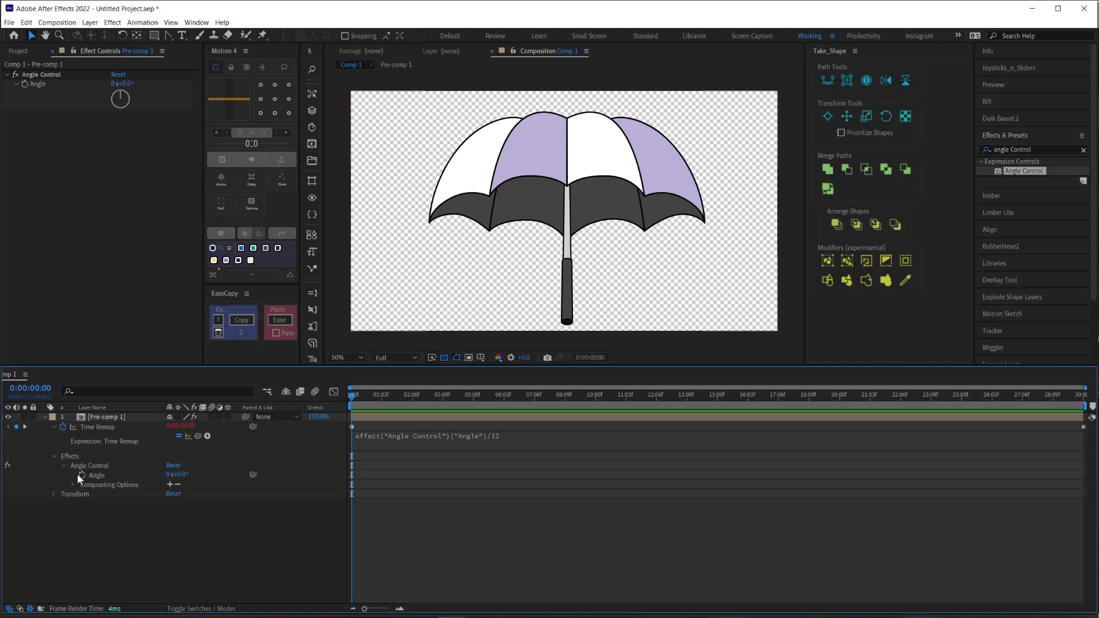
click(371, 439)
key(ctrl+c)
click(506, 435)
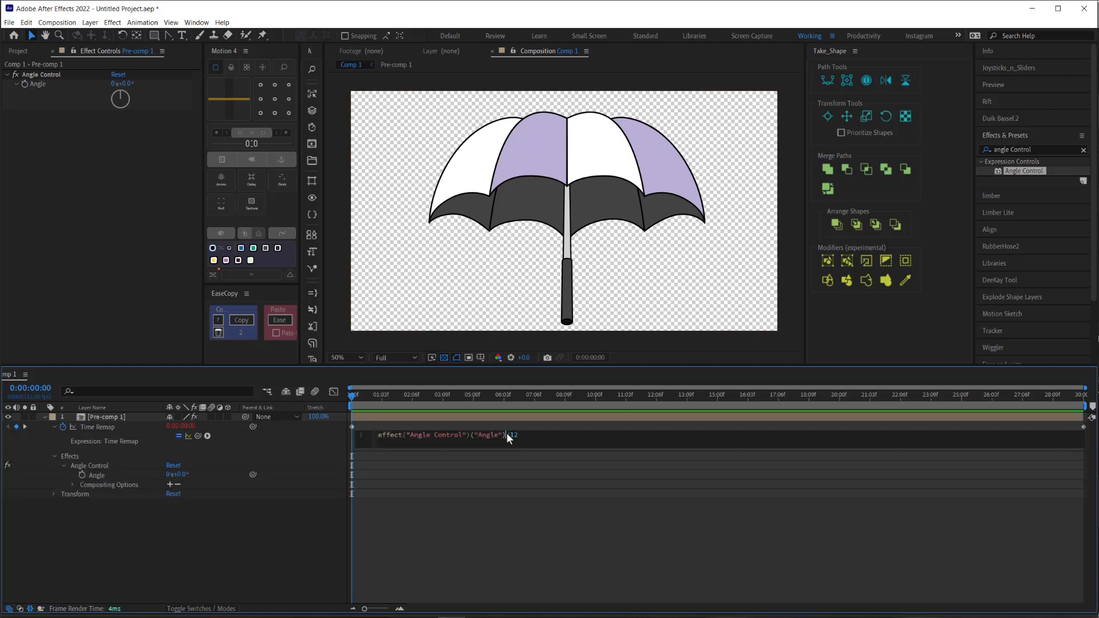
drag(437, 438, 380, 438)
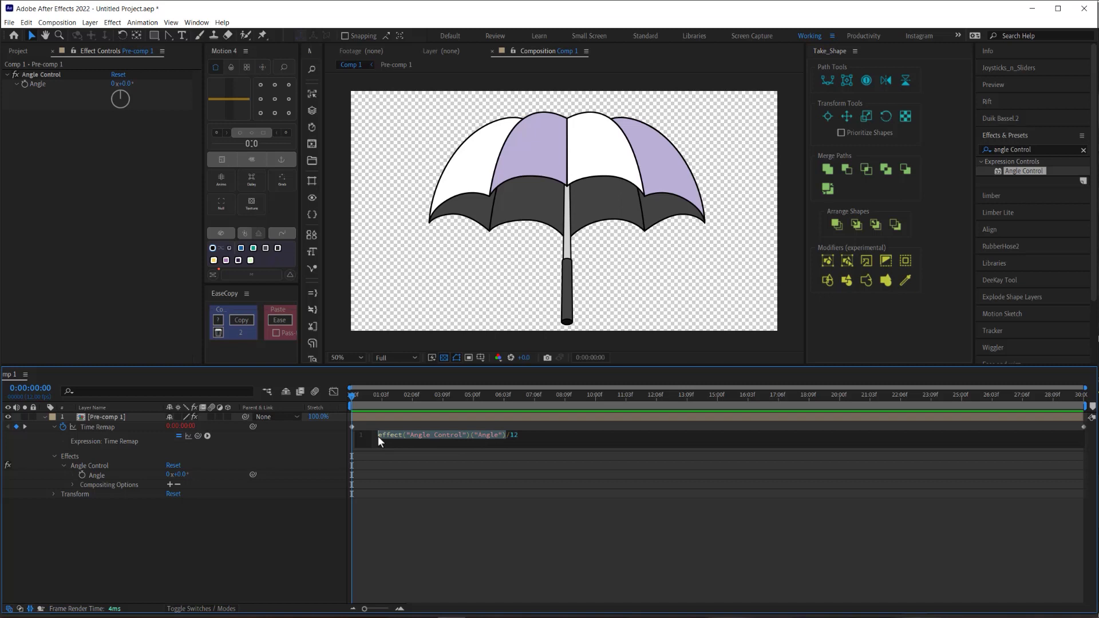
Give the Angle property the expression effect("Angle Control")("Angle")%360
alt+click(81, 475)
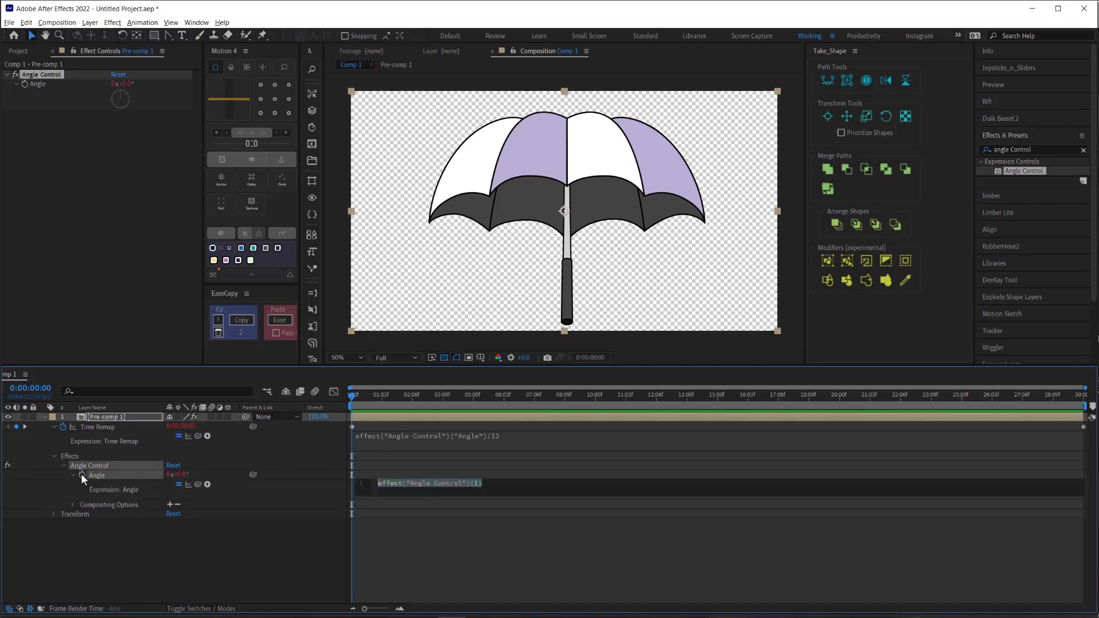
key(ctrl+v)
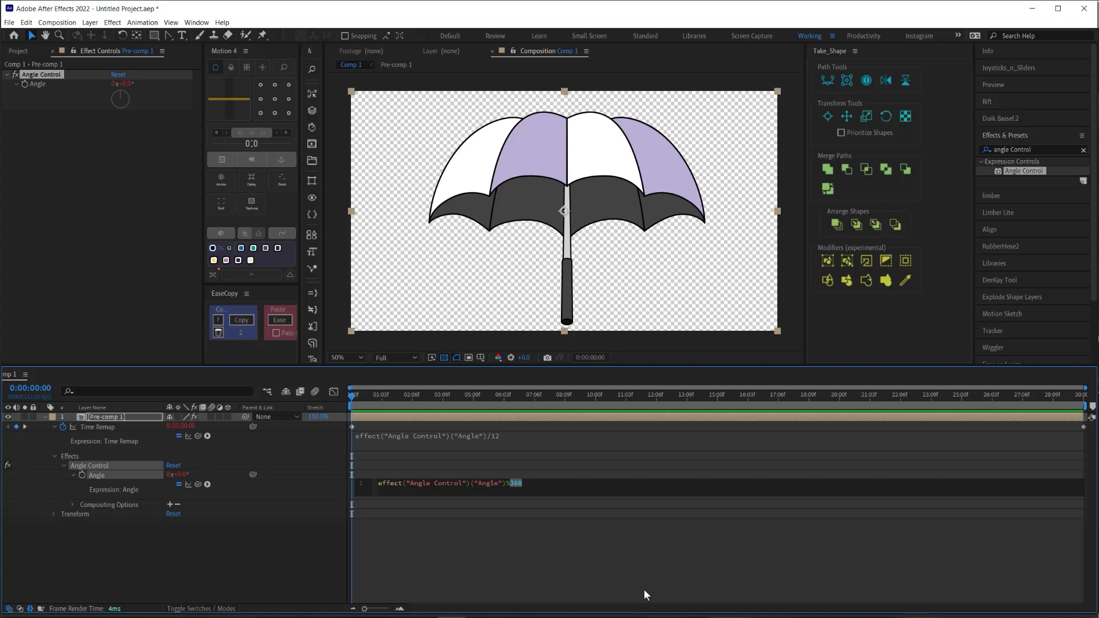
text(12)
key(ctrl+z)
click(644, 590)
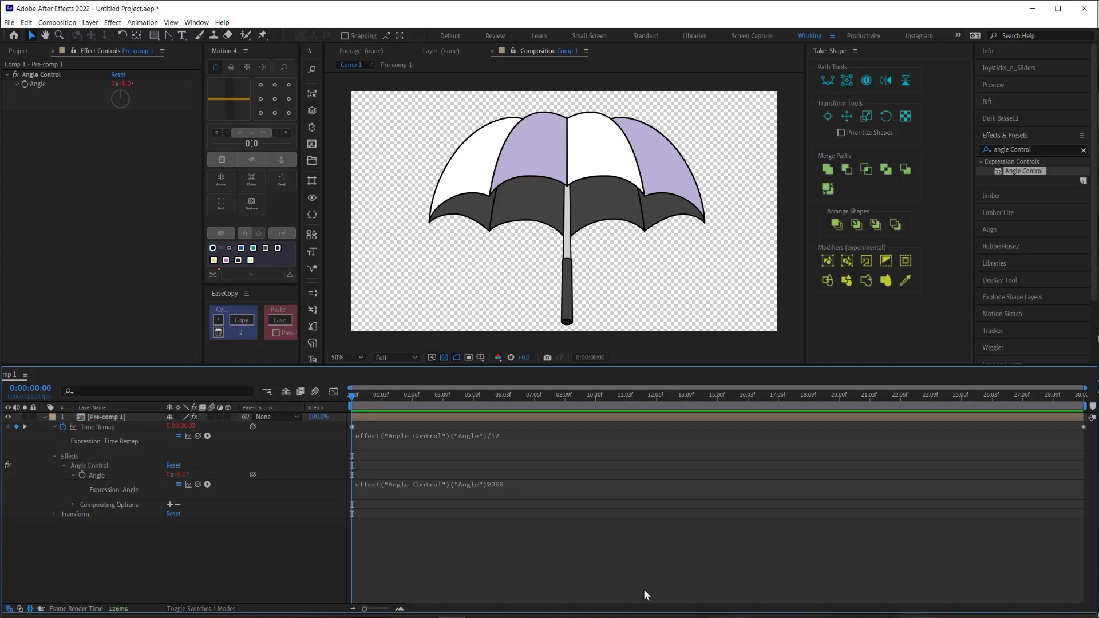
Test the umbrella's rotation by increasing Pre-comp 1's Angle Control to about 213°
click(113, 420)
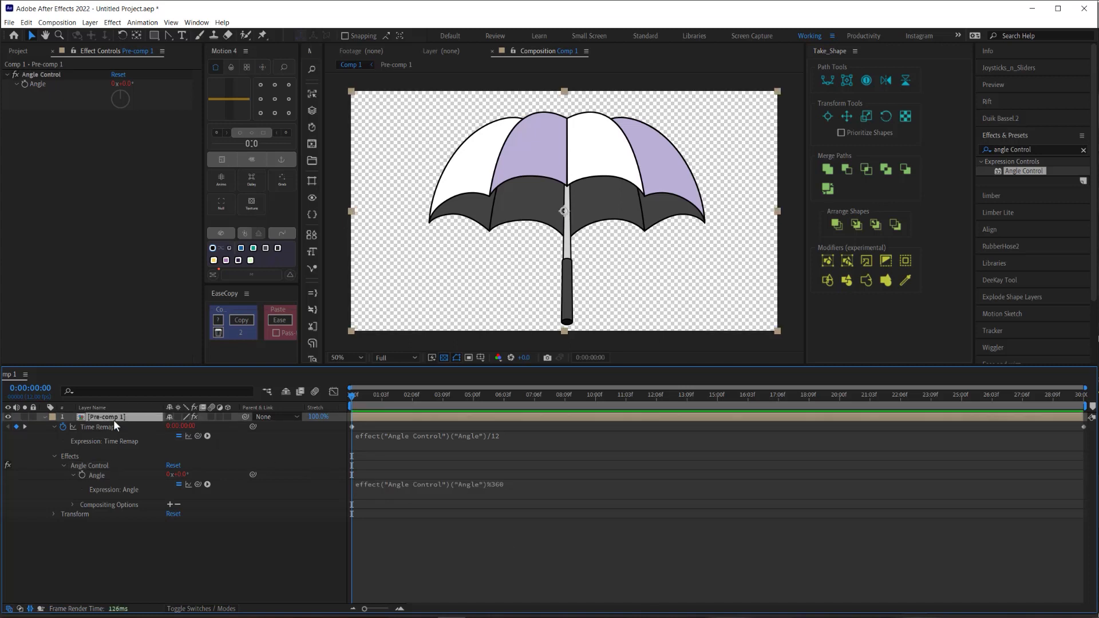
drag(123, 84, 291, 100)
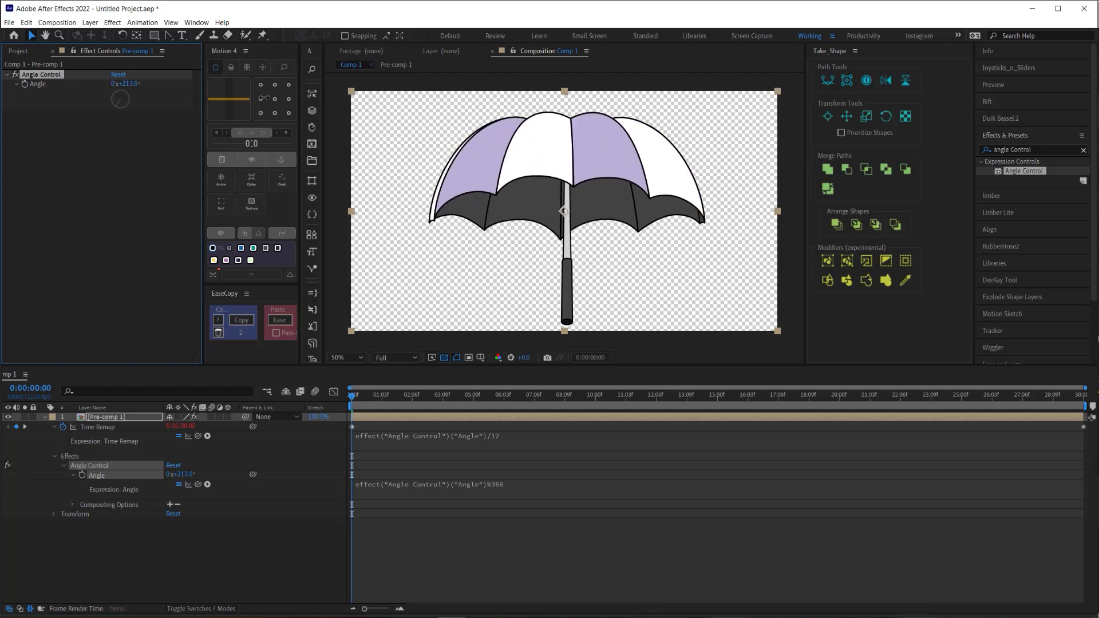